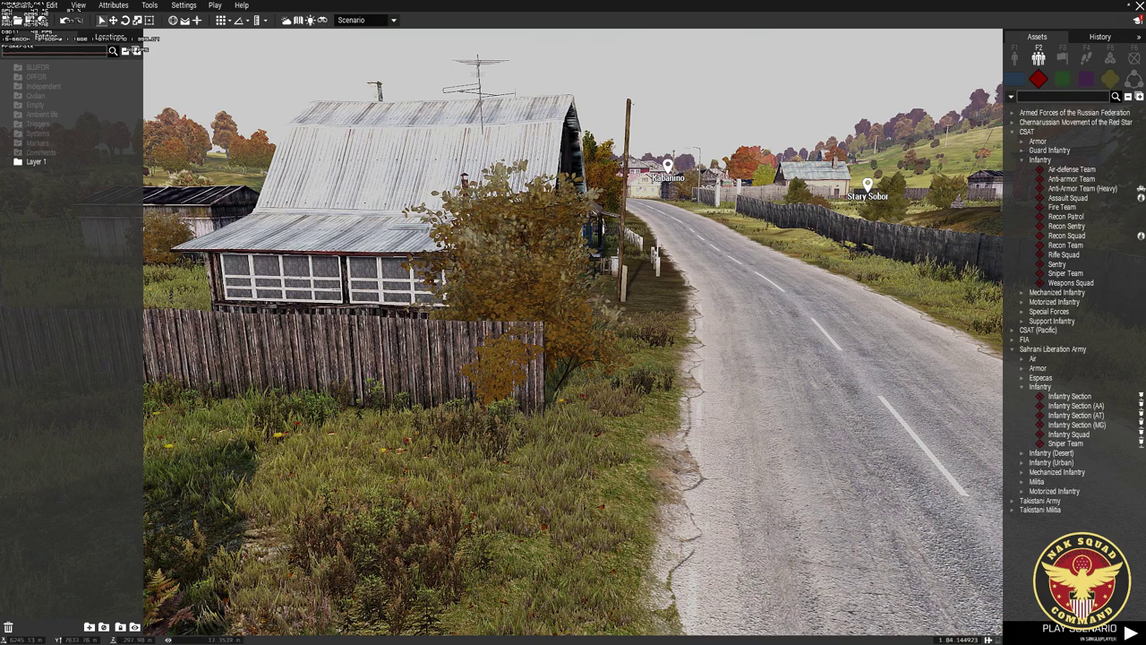
Place a Hide Terrain Objects module at the orange bush covering the roadside end of the wooden fence
{"action": "key", "text": "w"}
{"action": "right_click_drag", "start_coordinate": [573, 323], "coordinate": [501, 439]}
{"action": "key", "text": "w"}
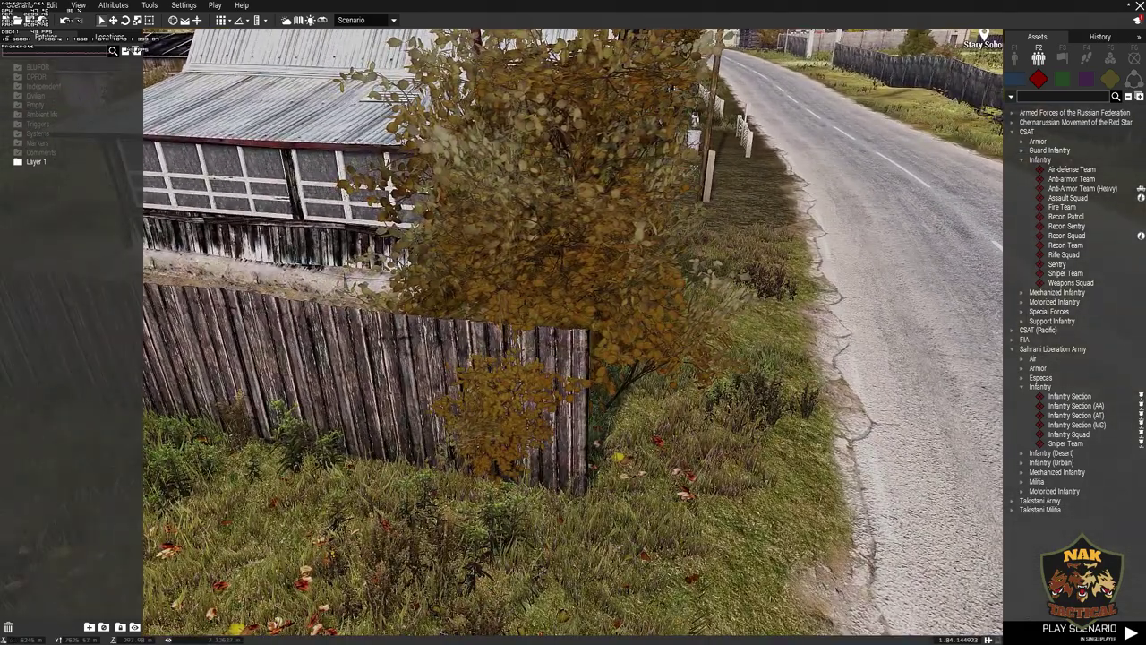
{"action": "key", "text": "w"}
{"action": "key", "text": "s"}
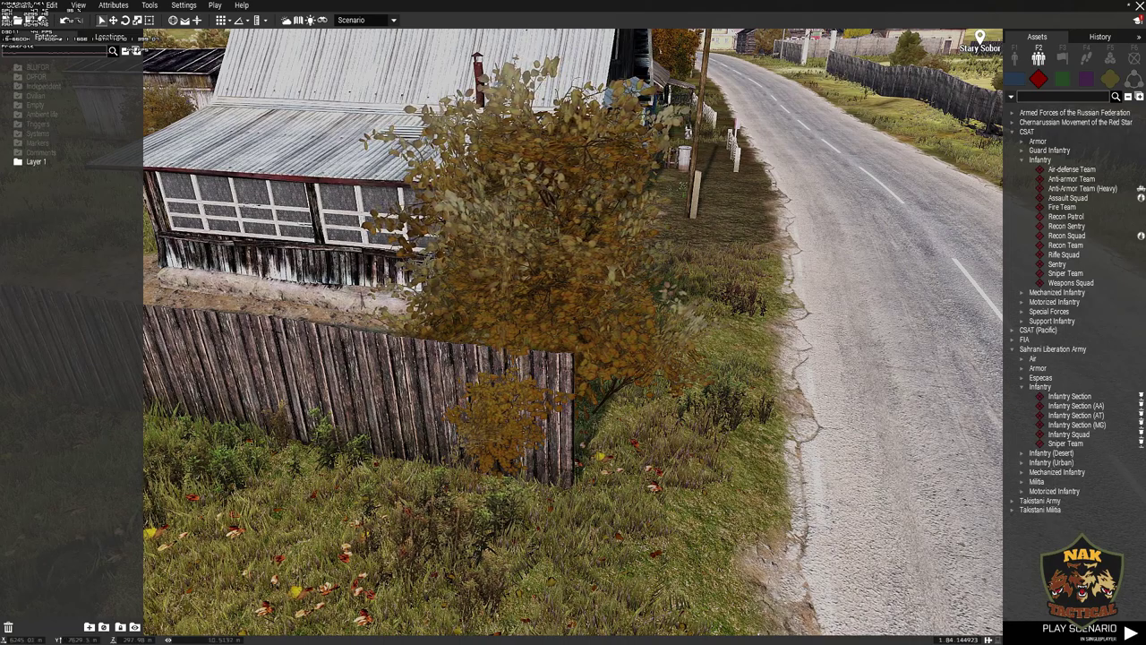
{"action": "right_click_drag", "start_coordinate": [573, 322], "coordinate": [448, 358]}
{"action": "key", "text": "d"}
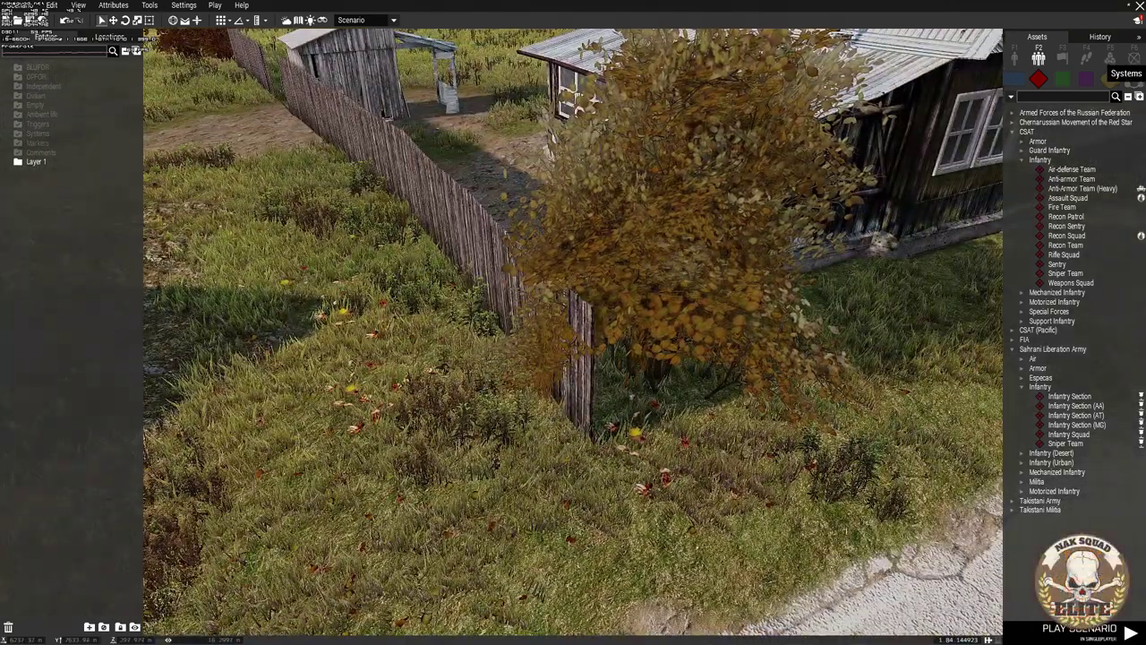
{"action": "left_click", "coordinate": [1110, 59]}
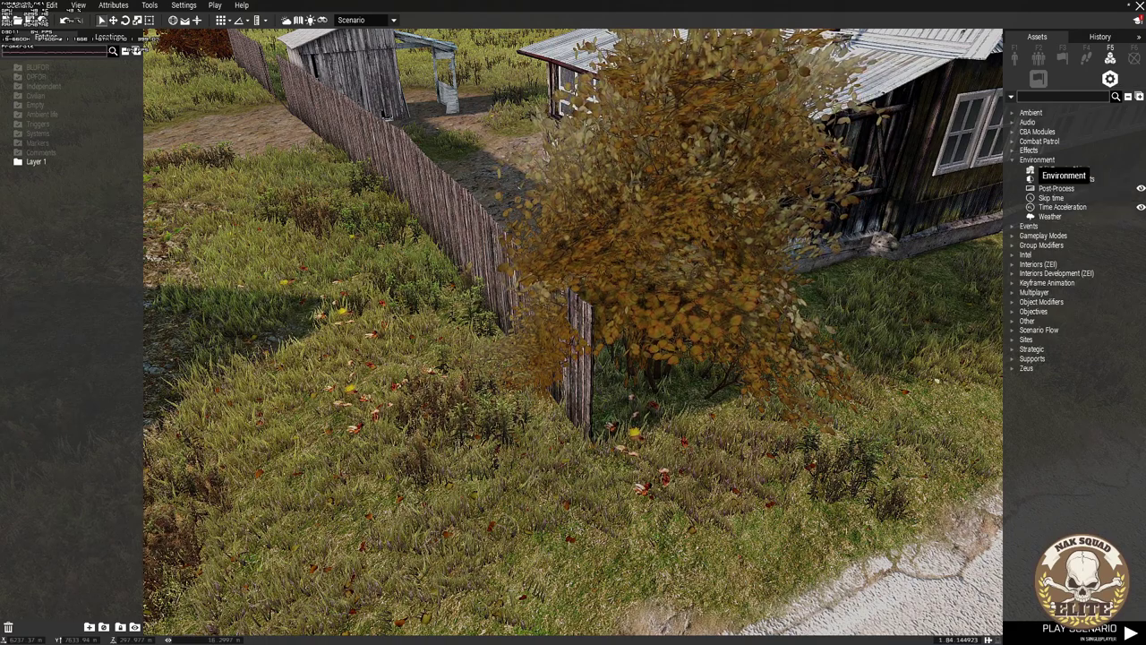
{"action": "left_click", "coordinate": [1066, 179]}
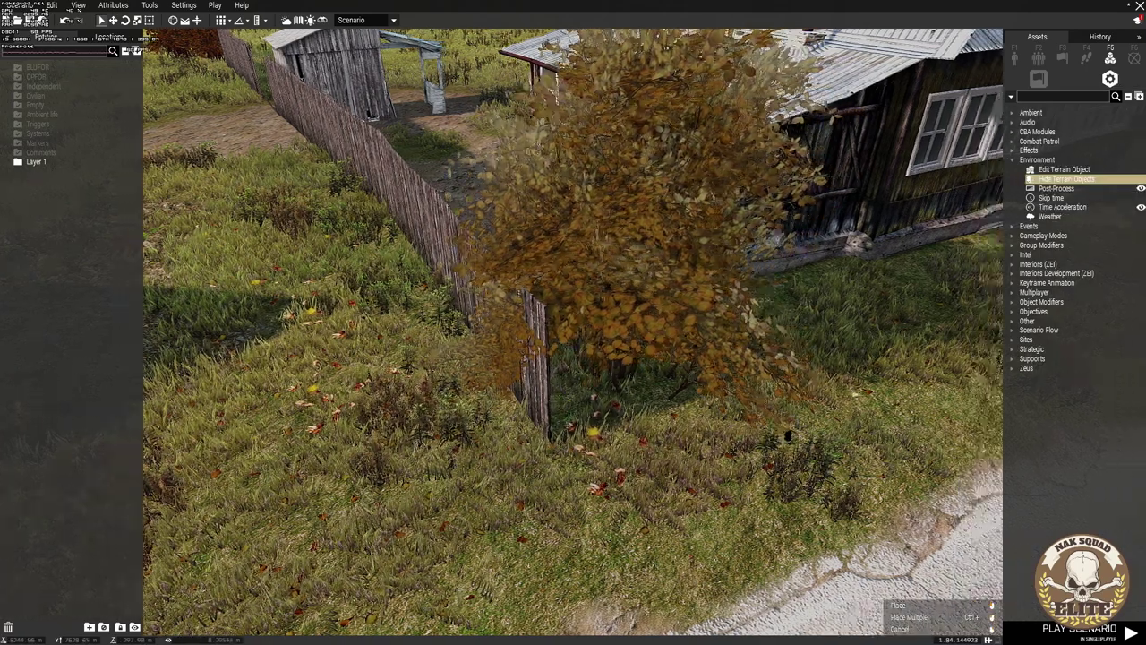
{"action": "scroll", "coordinate": [788, 436], "scroll_direction": "up", "scroll_amount": 2}
{"action": "left_click", "coordinate": [649, 380]}
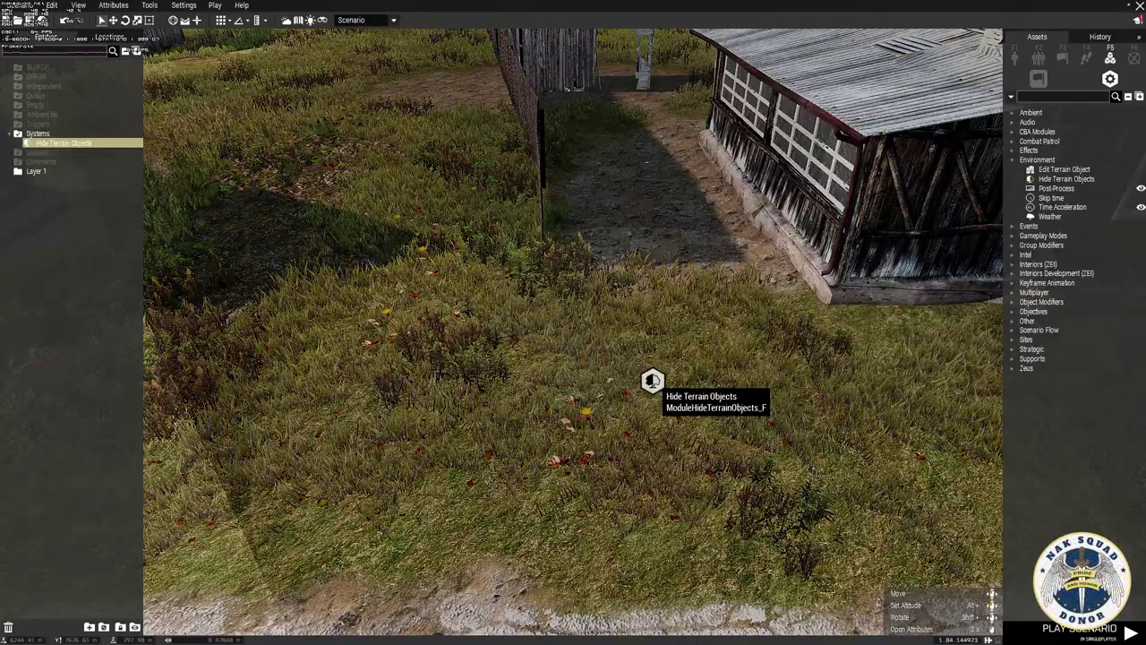
Set the Hide Terrain Objects module to hide only vegetation
{"action": "key", "text": "a"}
{"action": "right_click_drag", "start_coordinate": [653, 380], "coordinate": [904, 381]}
{"action": "key", "text": "a"}
{"action": "key", "text": "a"}
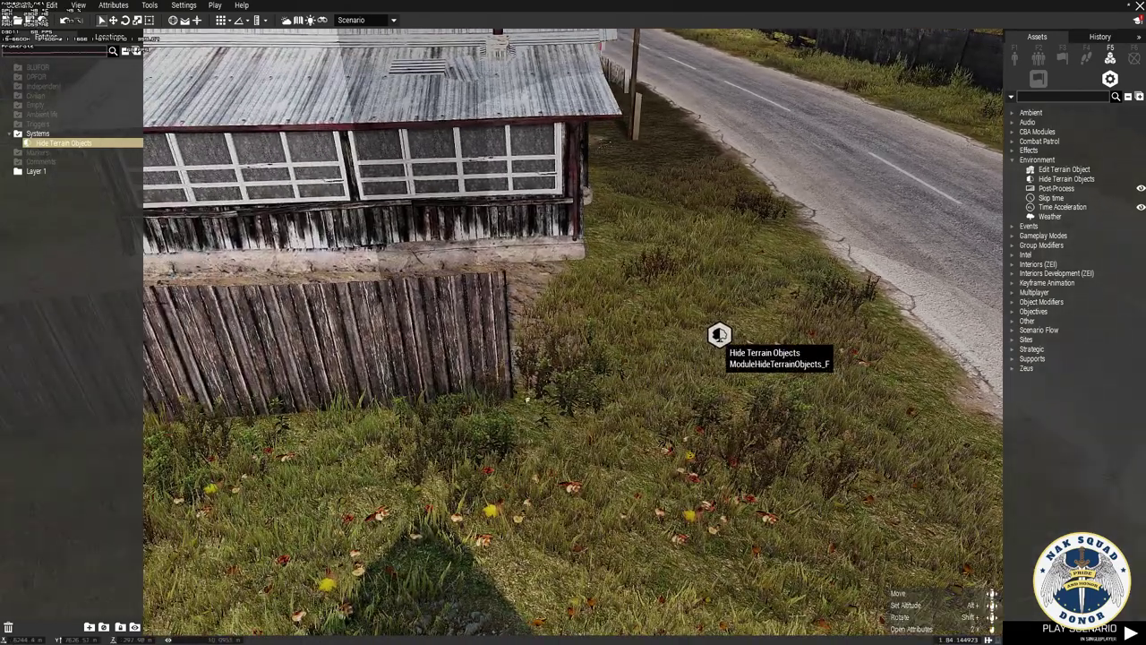
{"action": "double_click", "coordinate": [720, 337]}
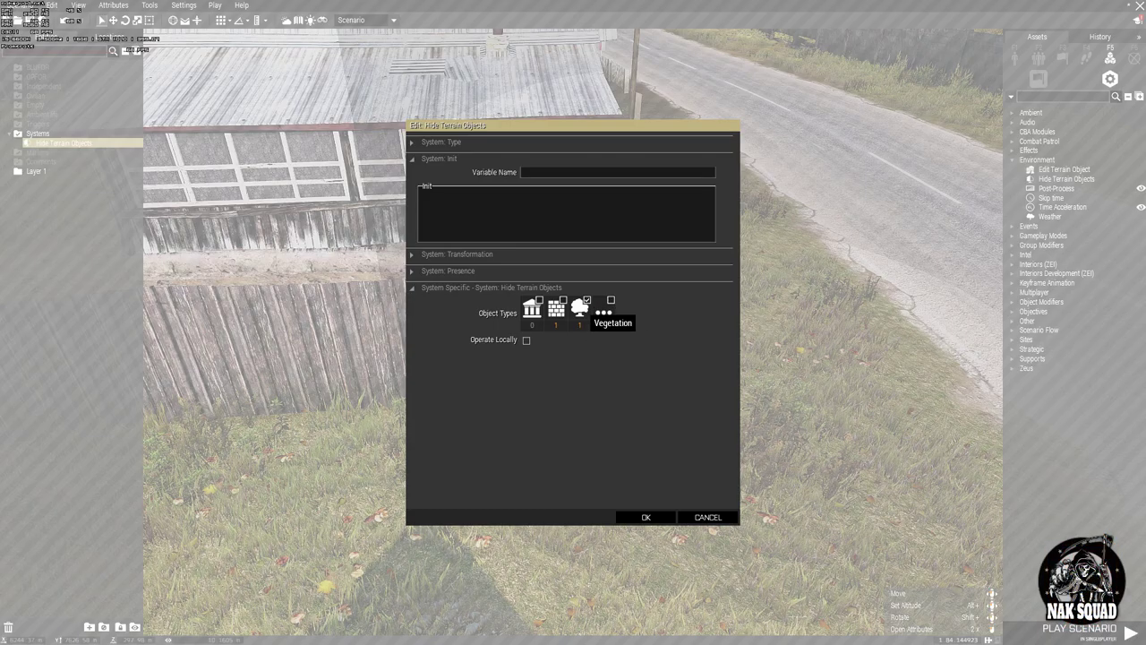
{"action": "left_click", "coordinate": [645, 517]}
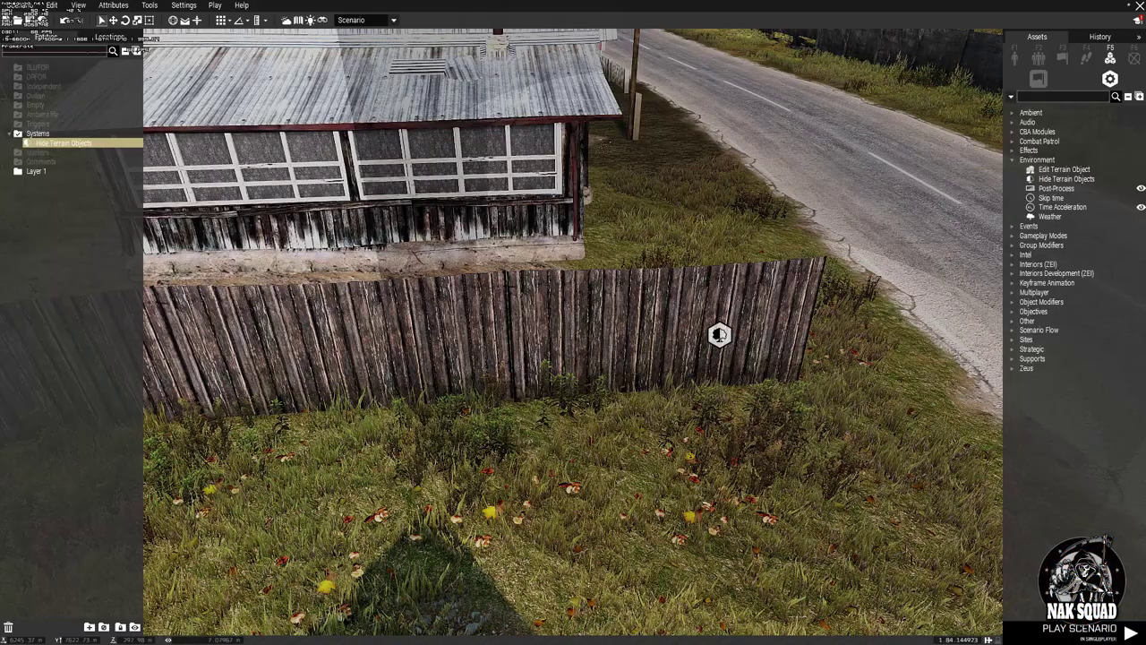
Inspect the fence end and the roadside area around the module, including with the editor interface hidden
{"action": "key", "text": "d"}
{"action": "right_click_drag", "start_coordinate": [645, 517], "coordinate": [672, 497]}
{"action": "key", "text": "a"}
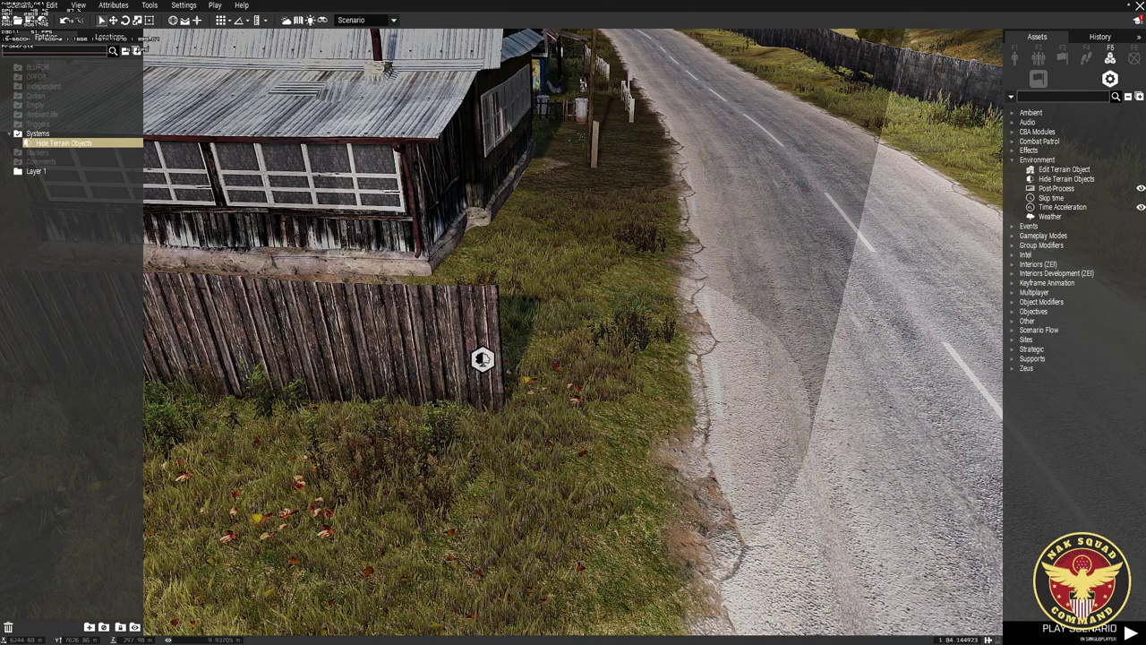
{"action": "key", "text": "z"}
{"action": "right_click_drag", "start_coordinate": [555, 394], "coordinate": [586, 321]}
{"action": "key", "text": "BackSpace"}
{"action": "key", "text": "w"}
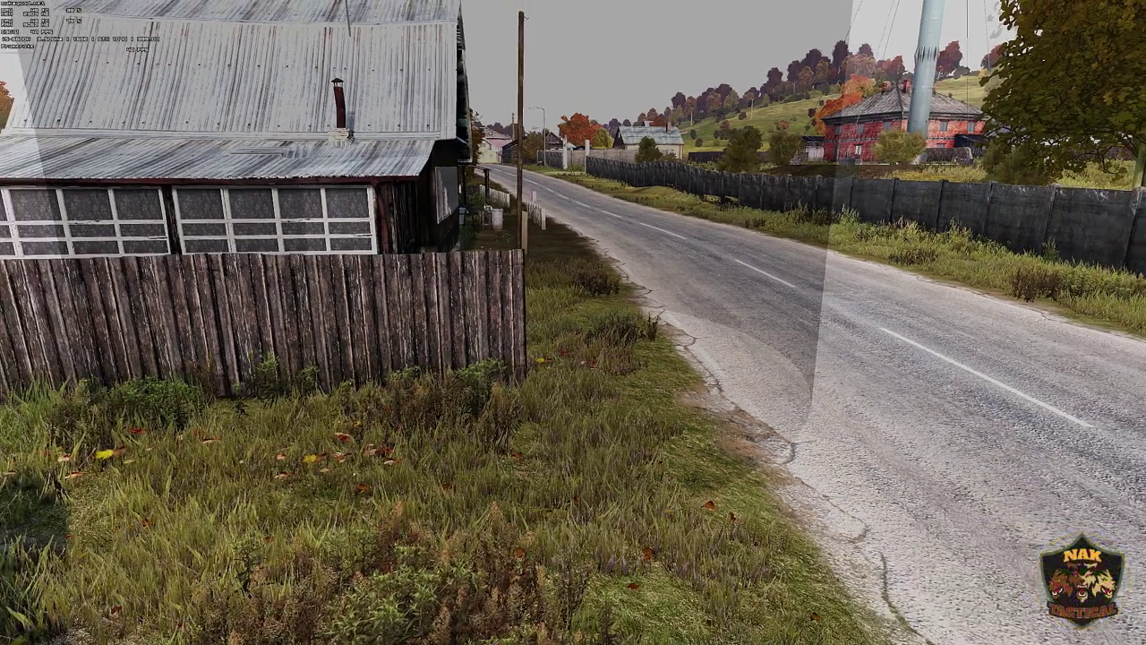
{"action": "key", "text": "BackSpace"}
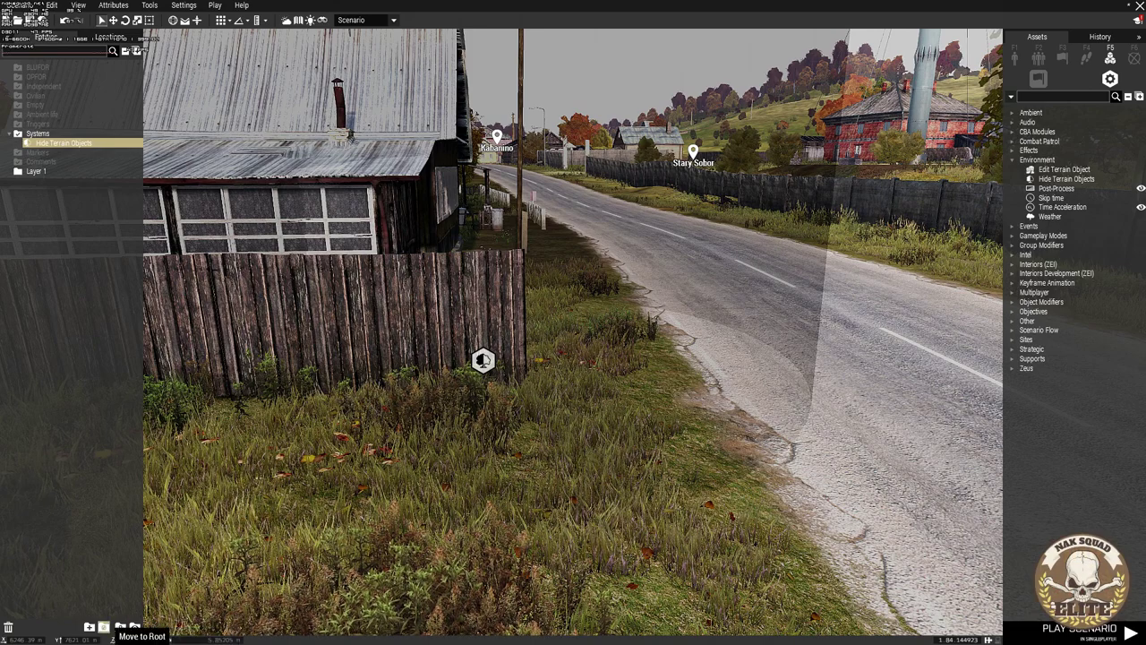
Put the Hide Terrain Objects module in a new layer and disable that layer's transformation and visibility
{"action": "left_click", "coordinate": [103, 627]}
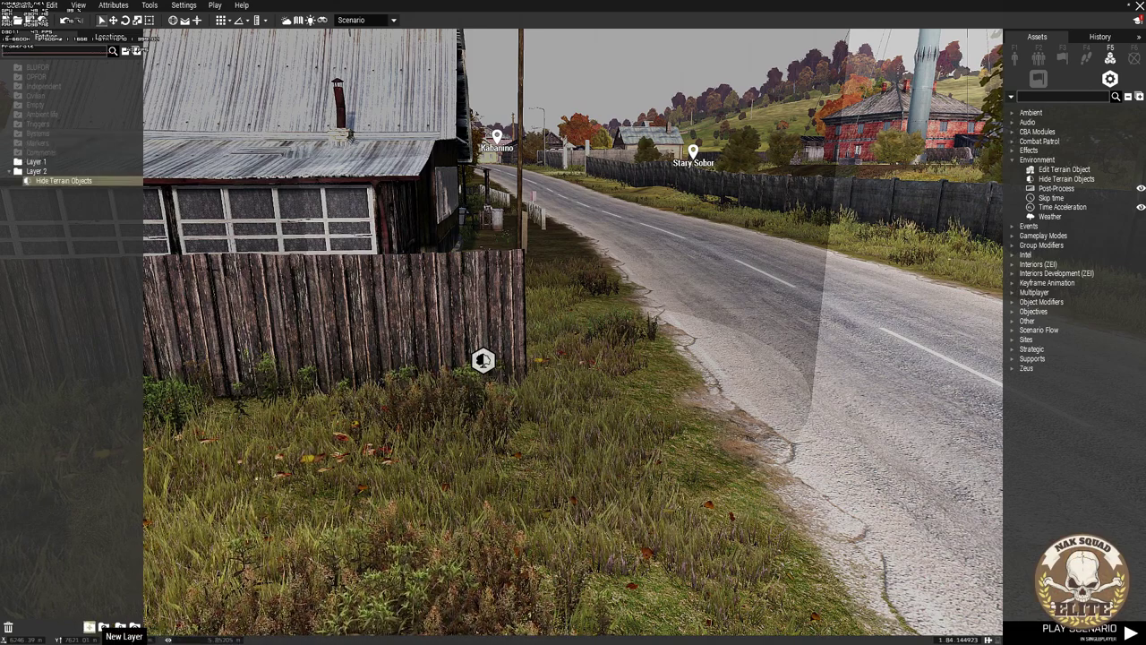
{"action": "double_click", "coordinate": [36, 171]}
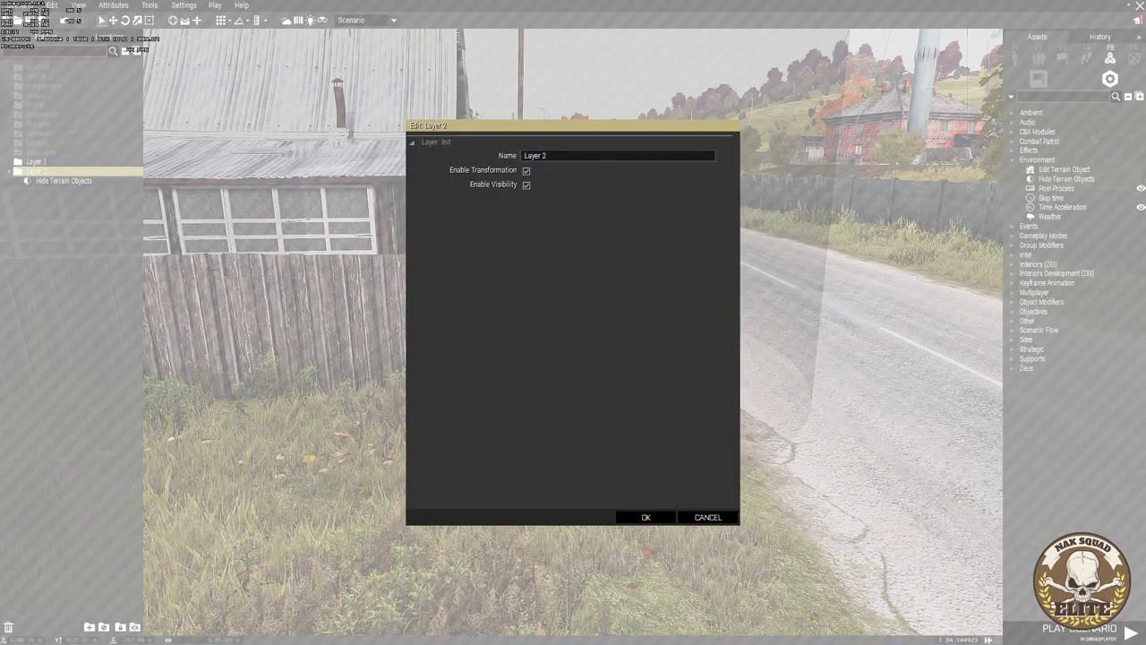
{"action": "left_click", "coordinate": [526, 170]}
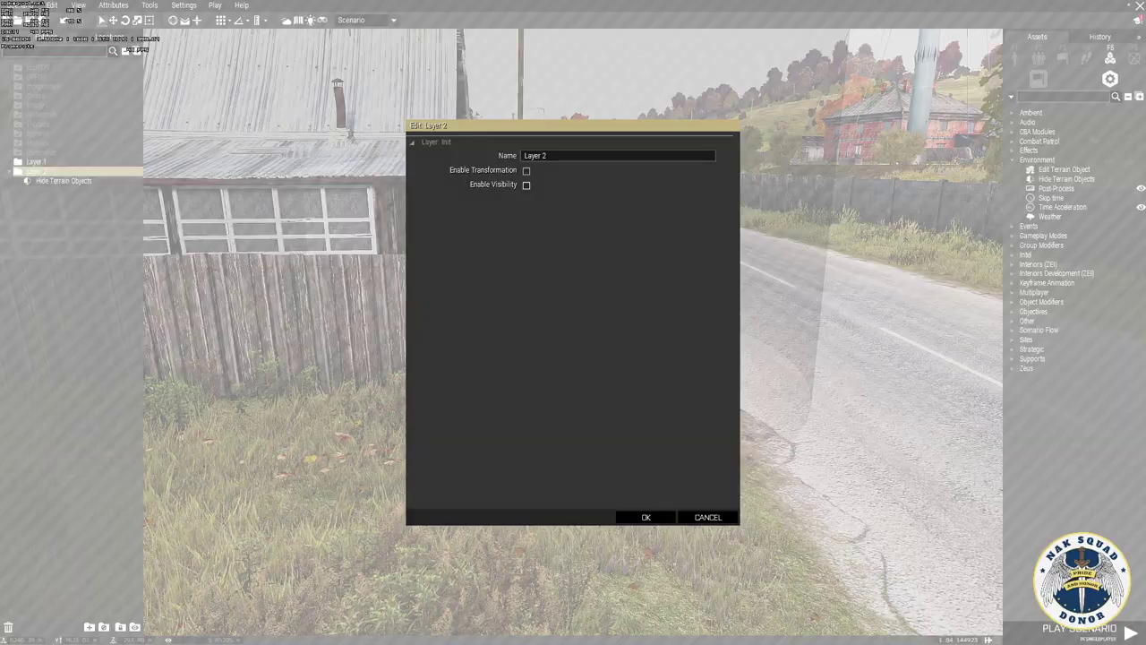
{"action": "left_click", "coordinate": [646, 518]}
Place a NATO Rifleman behind the fence and position him near its roadside end
{"action": "right_click_drag", "start_coordinate": [647, 510], "coordinate": [649, 555]}
{"action": "key", "text": "d"}
{"action": "key", "text": "a"}
{"action": "key", "text": "s"}
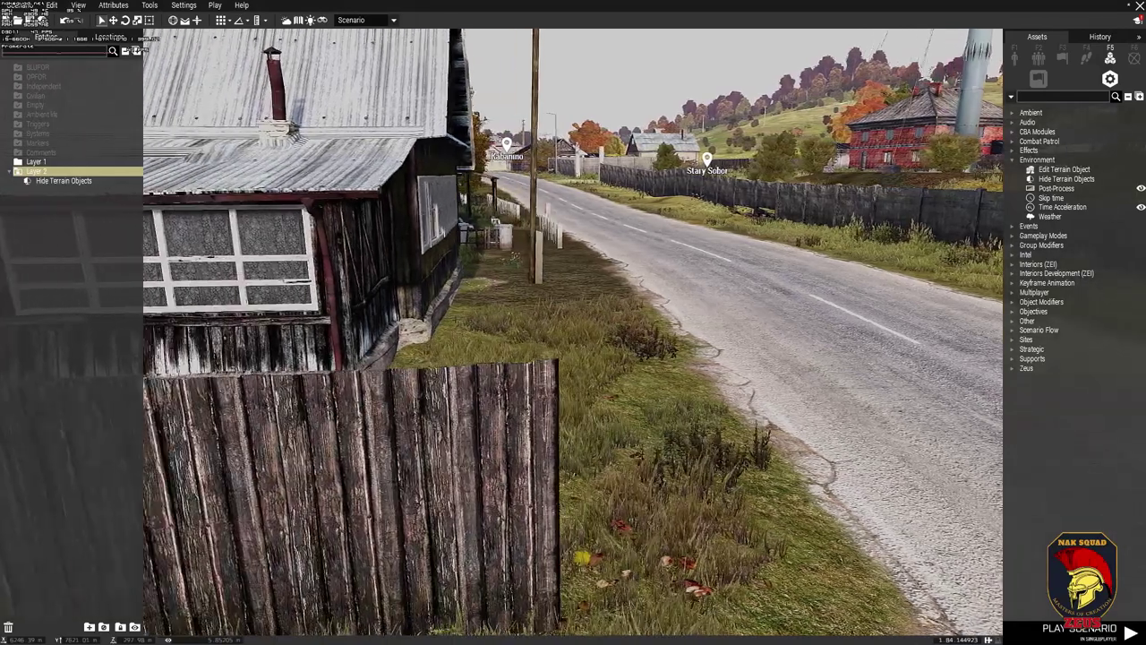
{"action": "key", "text": "a"}
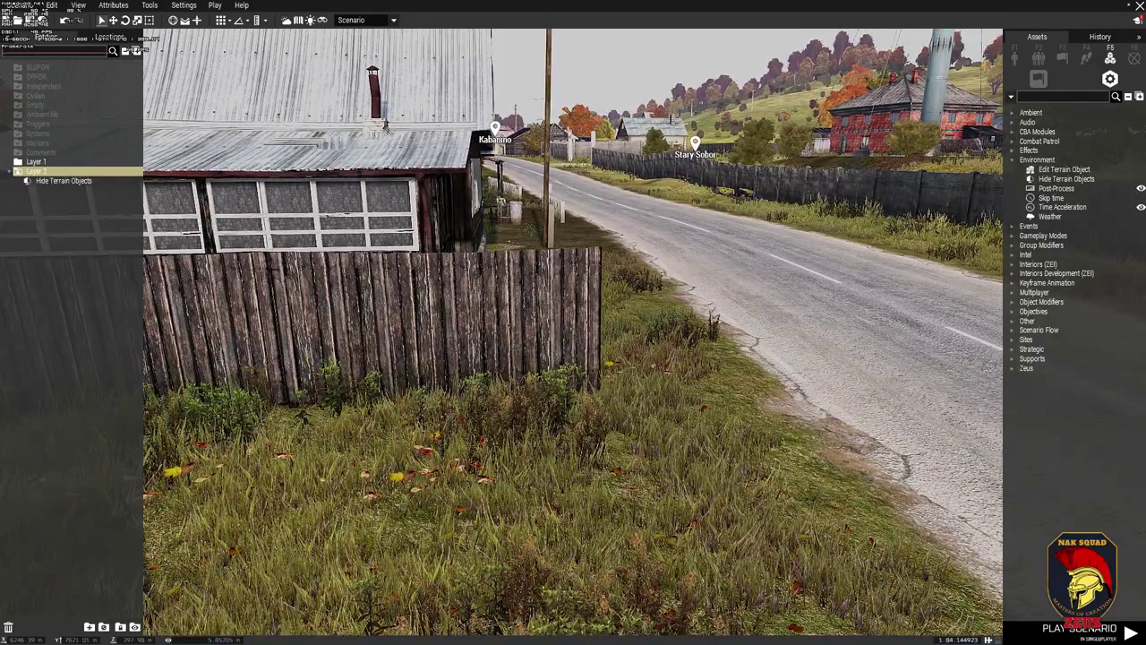
{"action": "left_click", "coordinate": [1014, 57]}
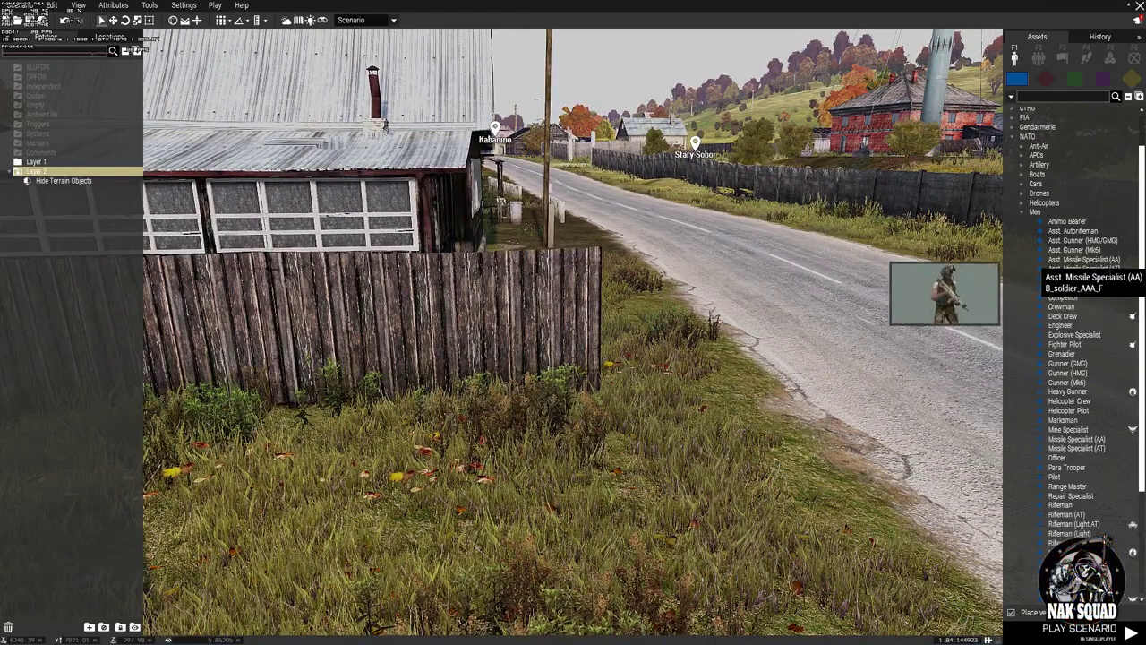
{"action": "scroll", "coordinate": [1065, 502], "scroll_direction": "down", "scroll_amount": 2}
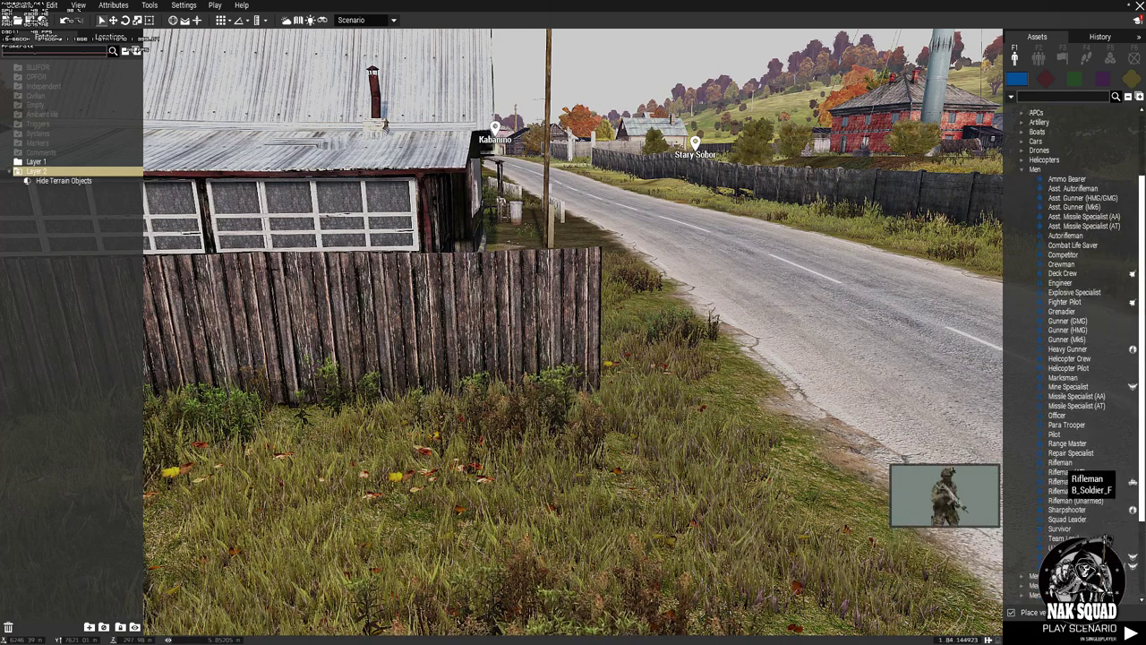
{"action": "left_click", "coordinate": [1059, 462]}
{"action": "key", "text": "a"}
{"action": "left_click", "coordinate": [637, 434]}
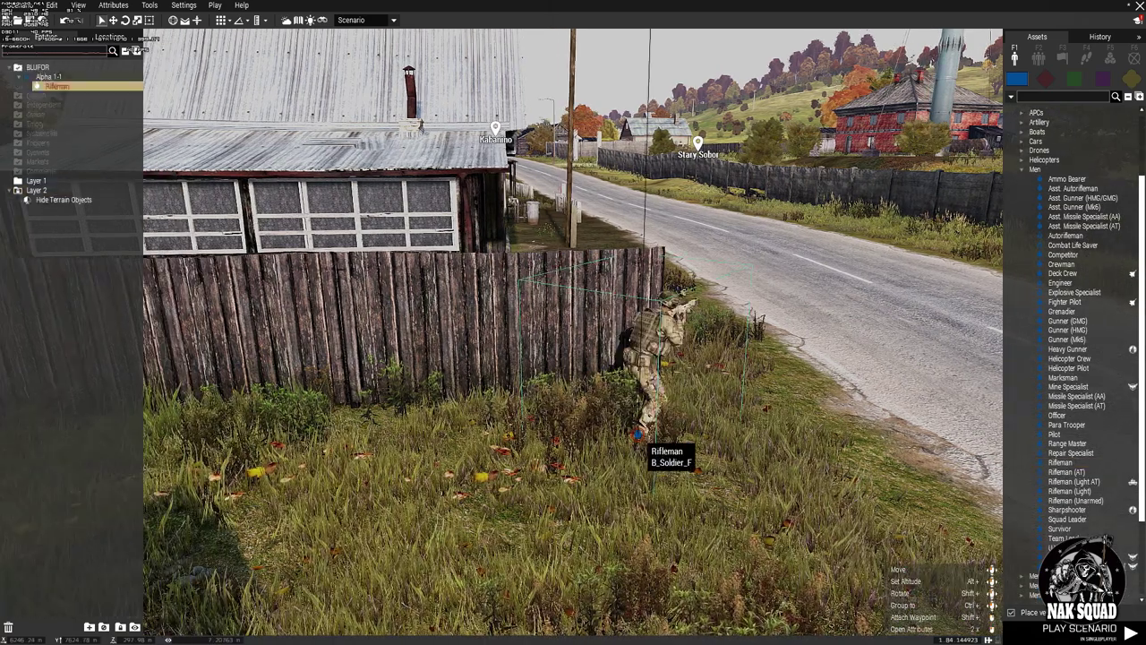
{"action": "left_click_drag", "start_coordinate": [637, 435], "coordinate": [833, 475]}
{"action": "left_click", "coordinate": [841, 488]}
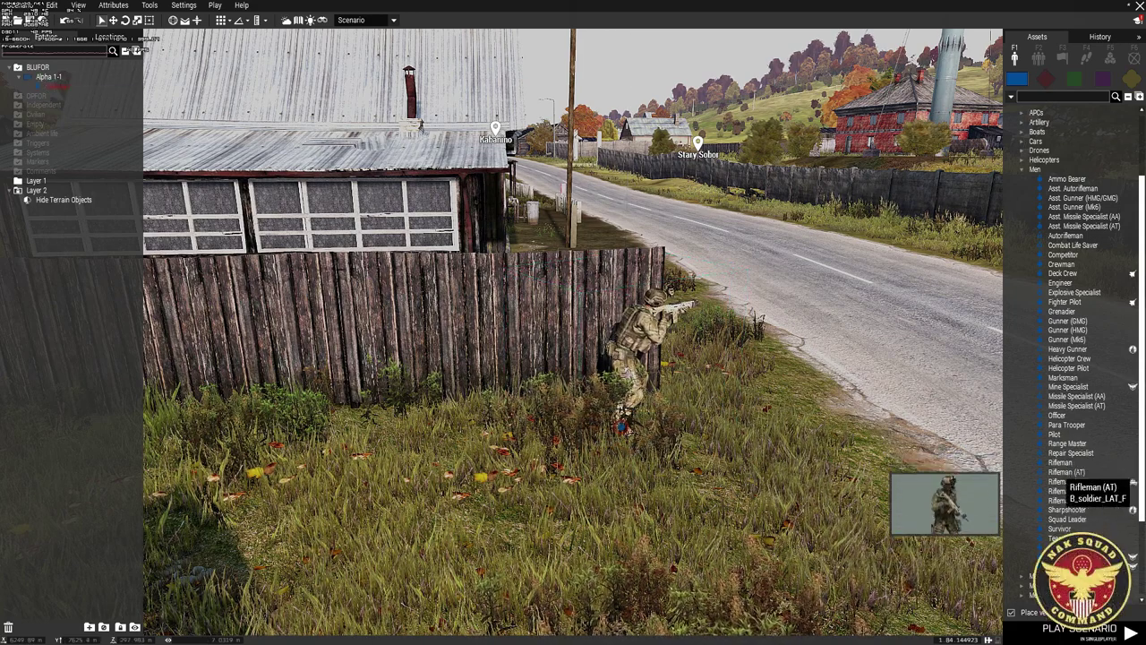
Place a second NATO Rifleman behind the first one and move him closer to the fence
{"action": "left_click", "coordinate": [1062, 462]}
{"action": "left_click", "coordinate": [473, 467]}
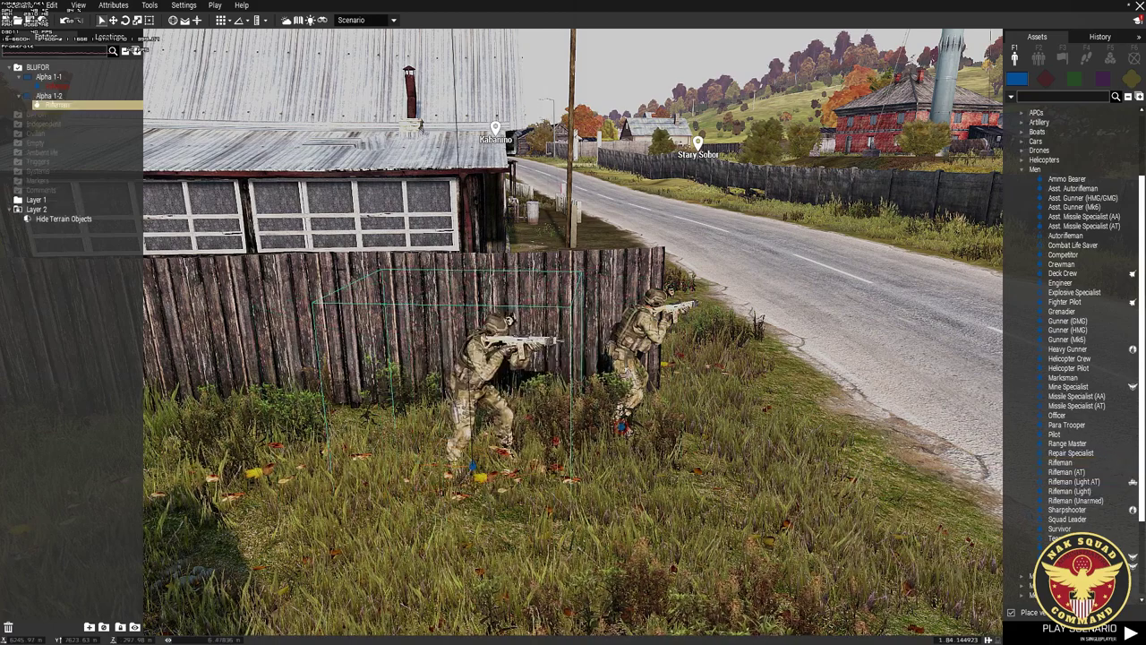
{"action": "left_click_drag", "start_coordinate": [473, 466], "coordinate": [457, 445]}
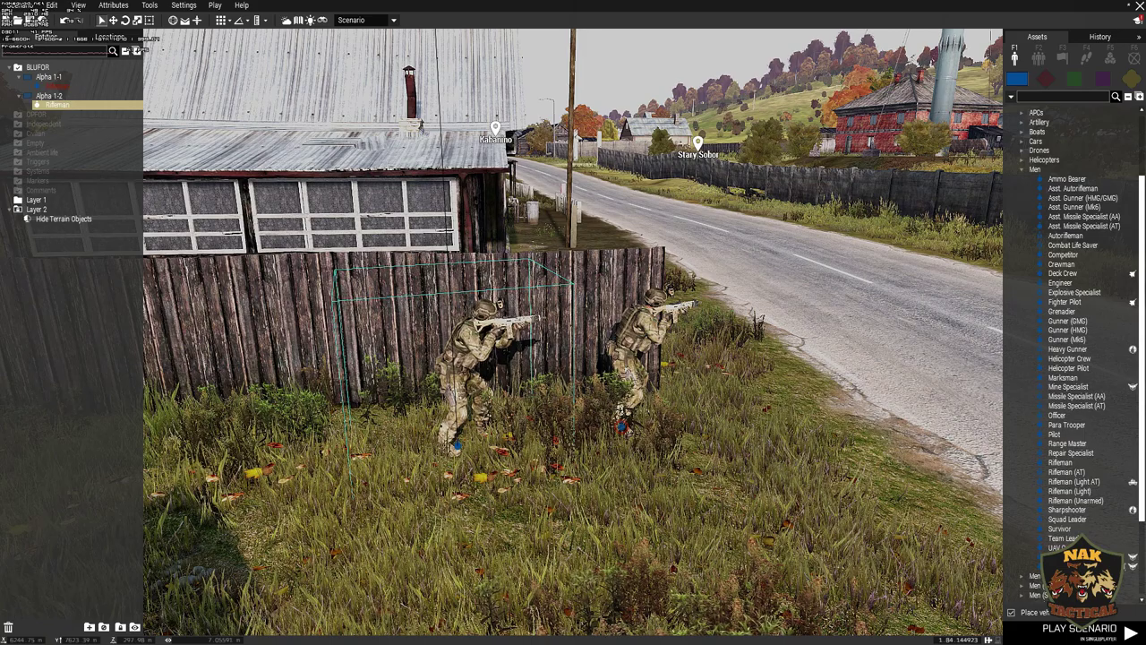
{"action": "key", "text": "a"}
{"action": "key", "text": "s"}
{"action": "left_click", "coordinate": [501, 475]}
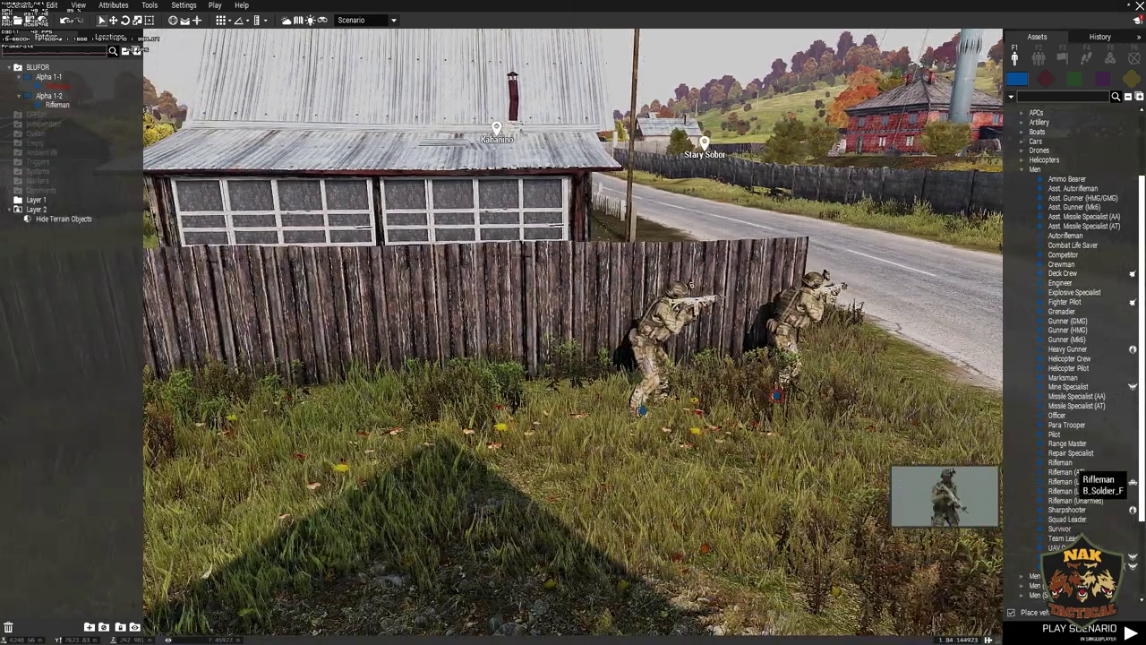
Add a Rifleman (AT) and an Autorifleman behind the two riflemen, moving the Autorifleman up to close the line along the fence
{"action": "left_click", "coordinate": [1067, 472]}
{"action": "left_click", "coordinate": [475, 443]}
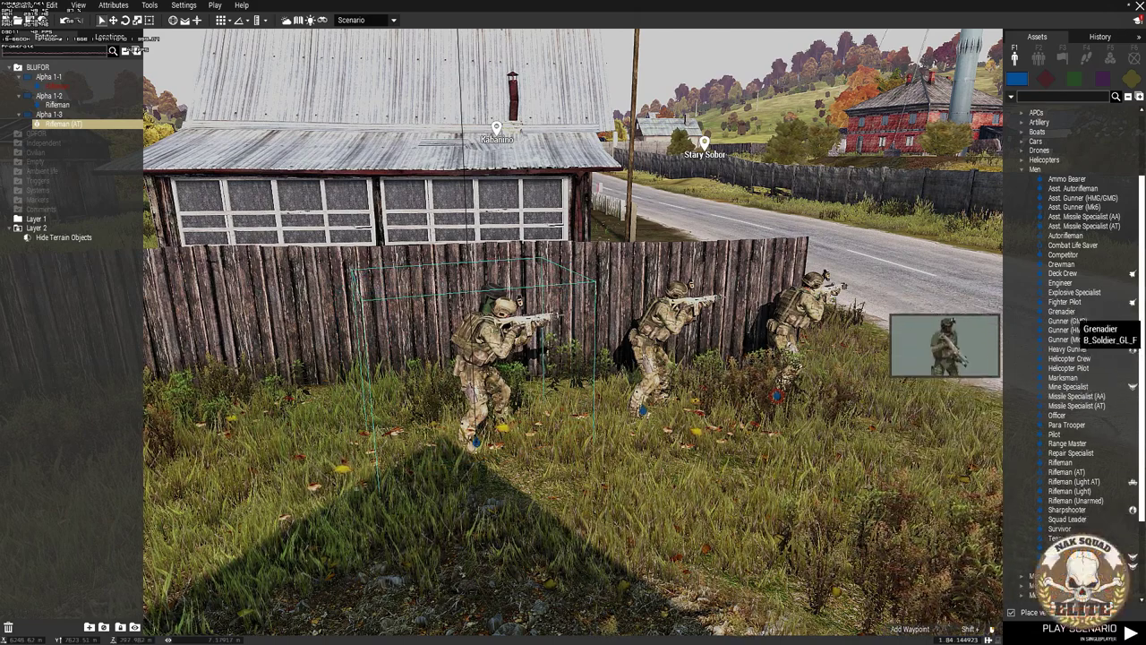
{"action": "left_click", "coordinate": [1070, 236]}
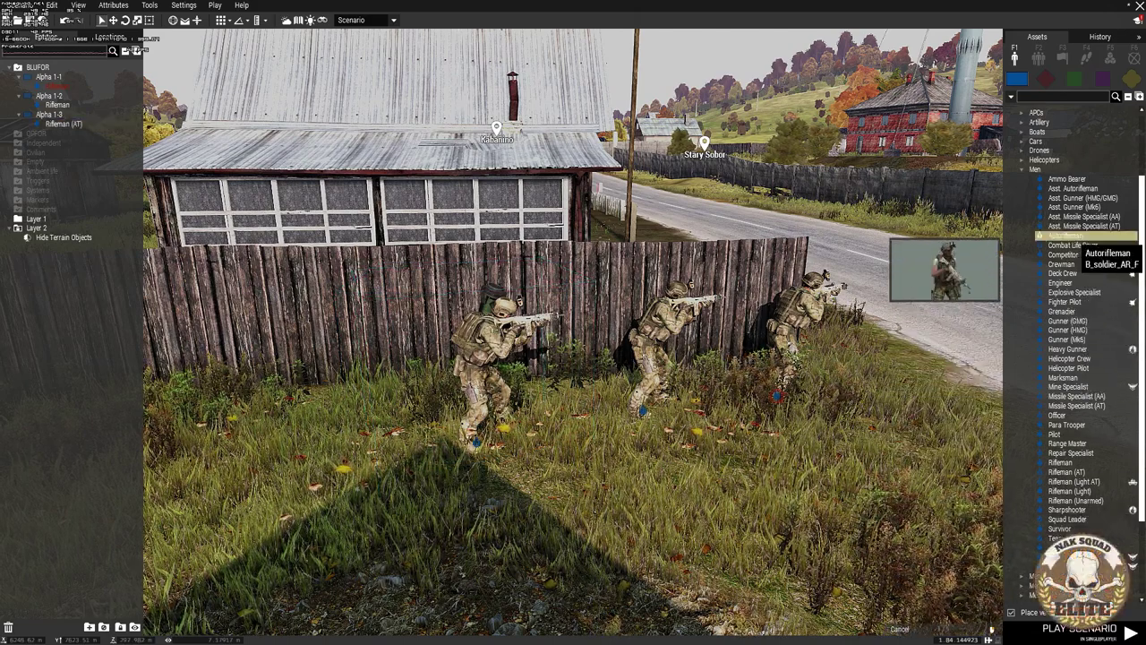
{"action": "key", "text": "a"}
{"action": "left_click", "coordinate": [387, 419]}
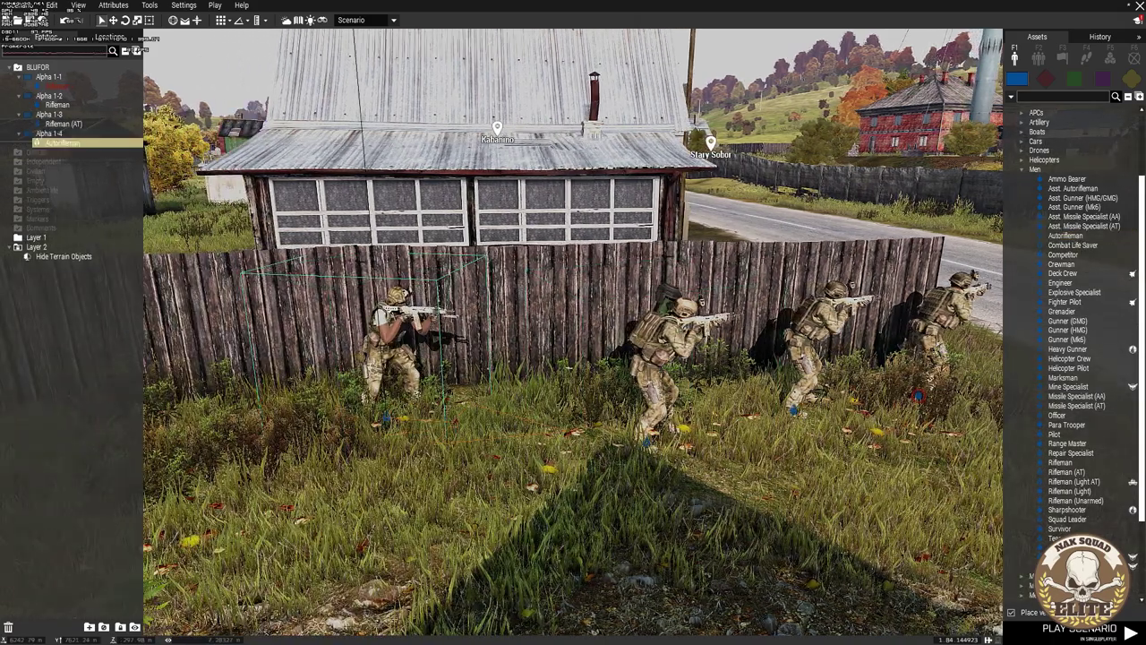
{"action": "left_click_drag", "start_coordinate": [394, 419], "coordinate": [499, 423]}
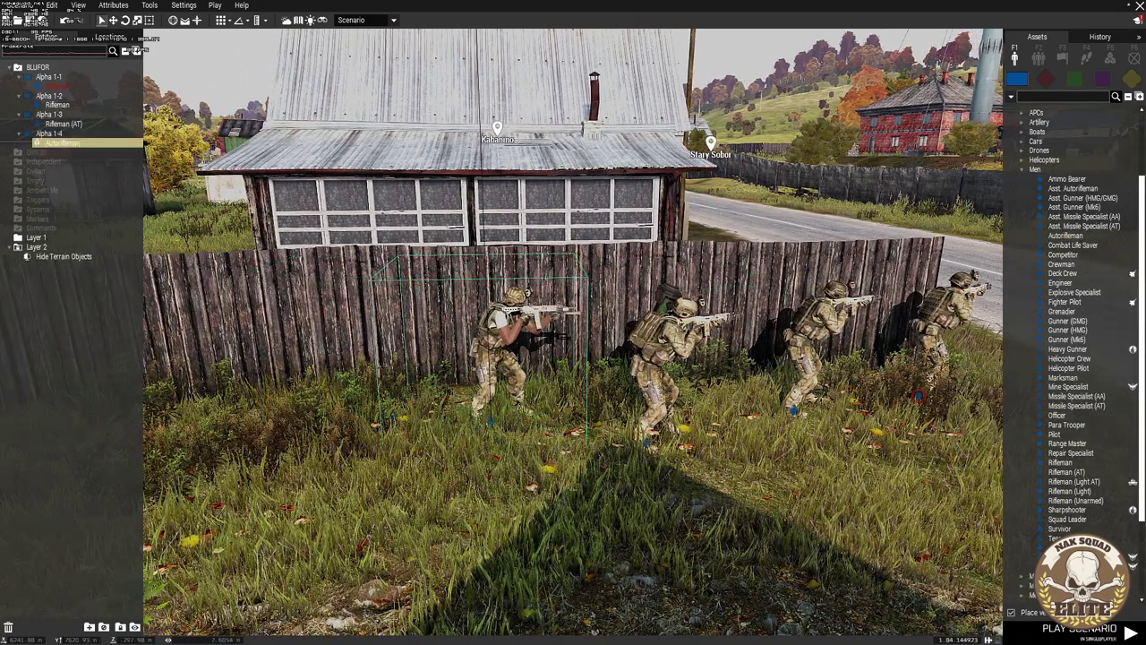
{"action": "key", "text": "d"}
{"action": "right_click_drag", "start_coordinate": [493, 422], "coordinate": [385, 443]}
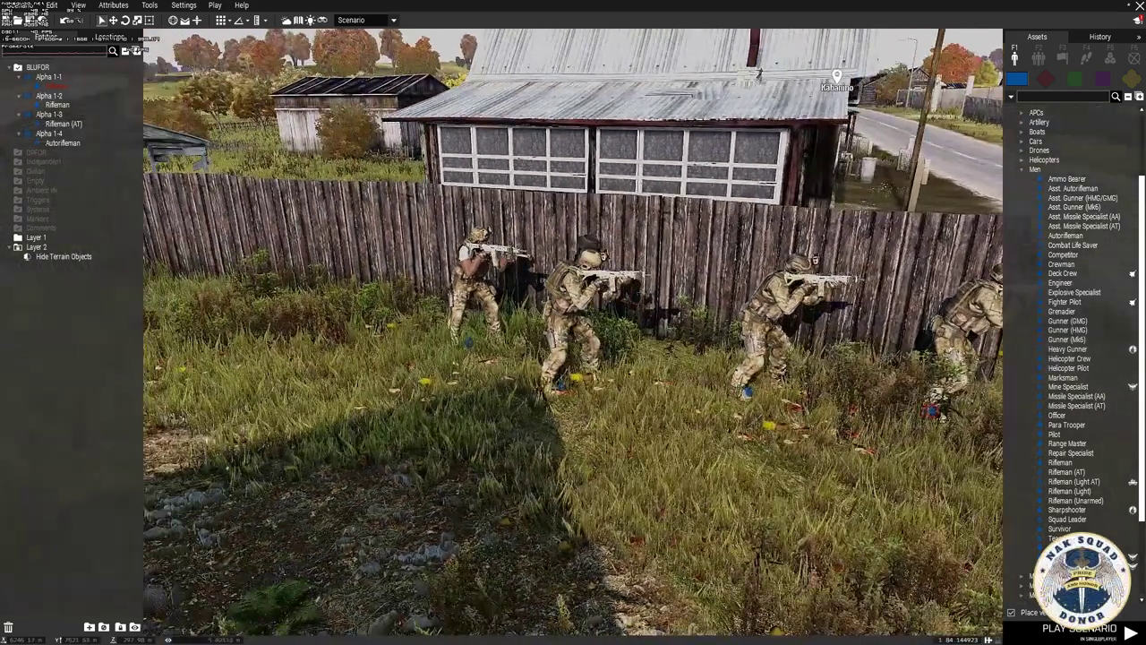
{"action": "left_click", "coordinate": [470, 351]}
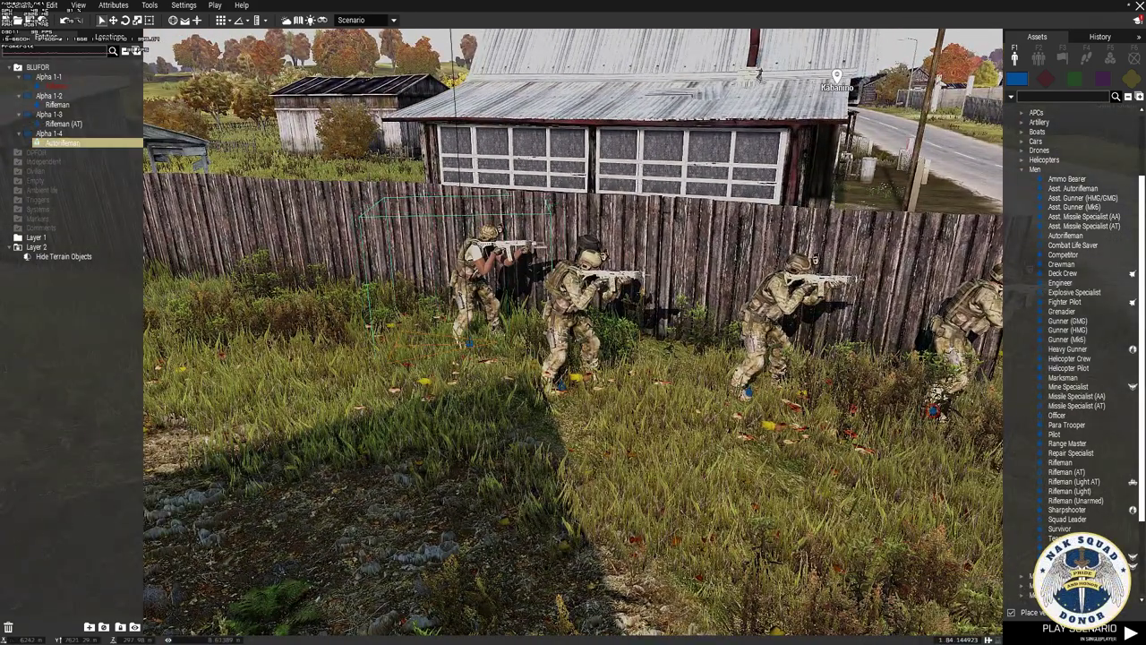
{"action": "left_click", "coordinate": [510, 488]}
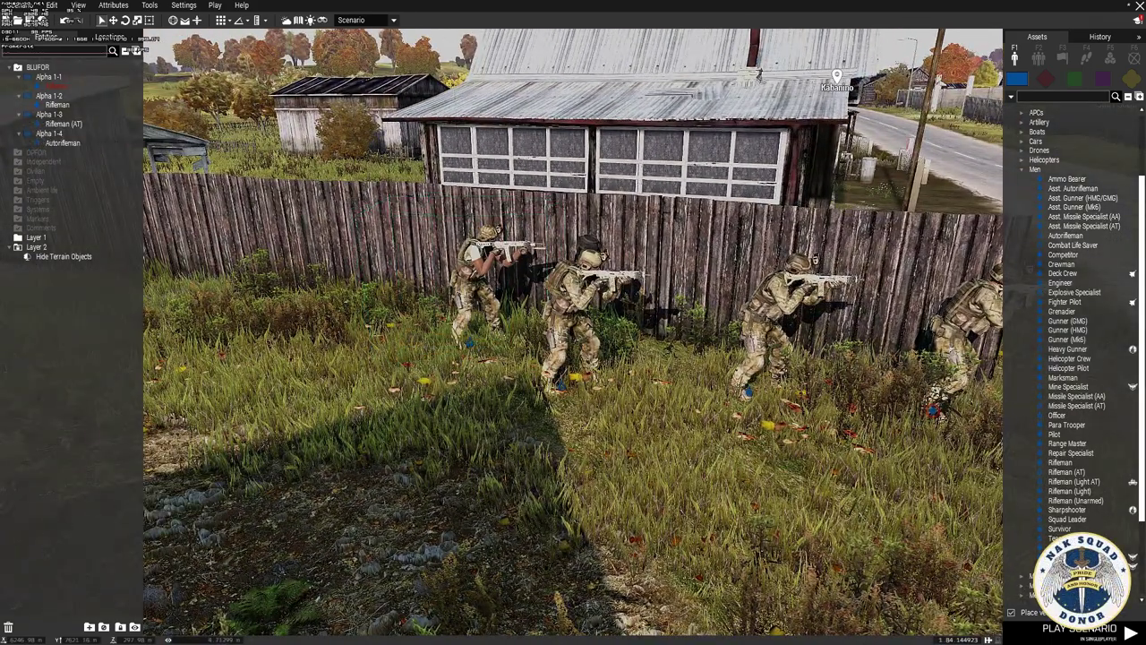
{"action": "key", "text": "d"}
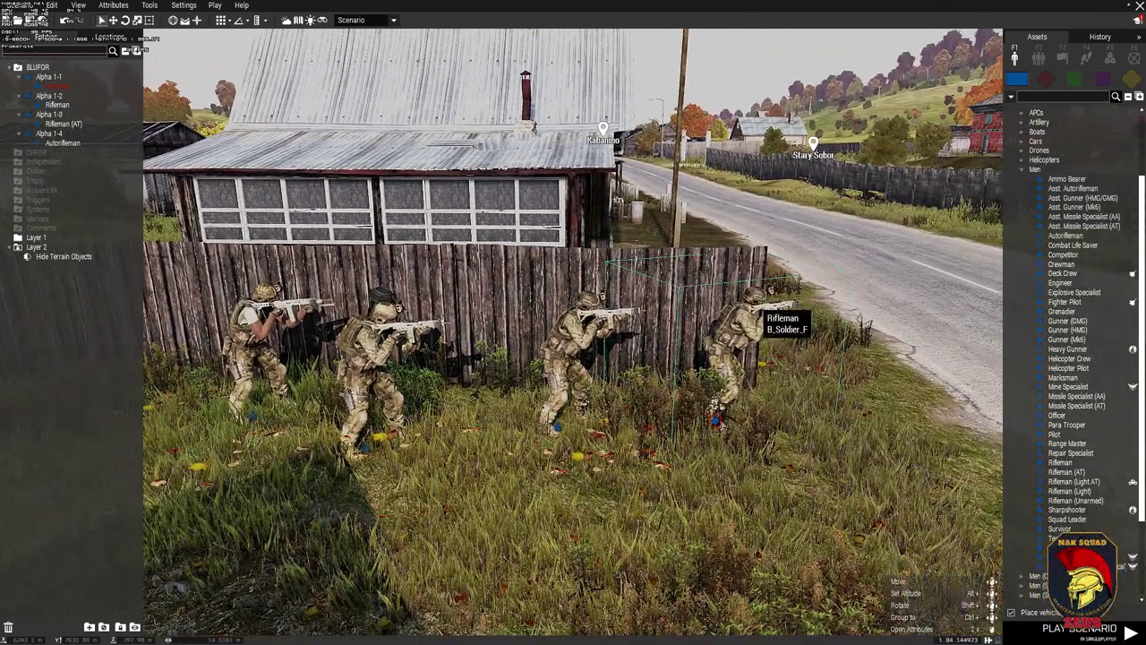
{"action": "key", "text": "a"}
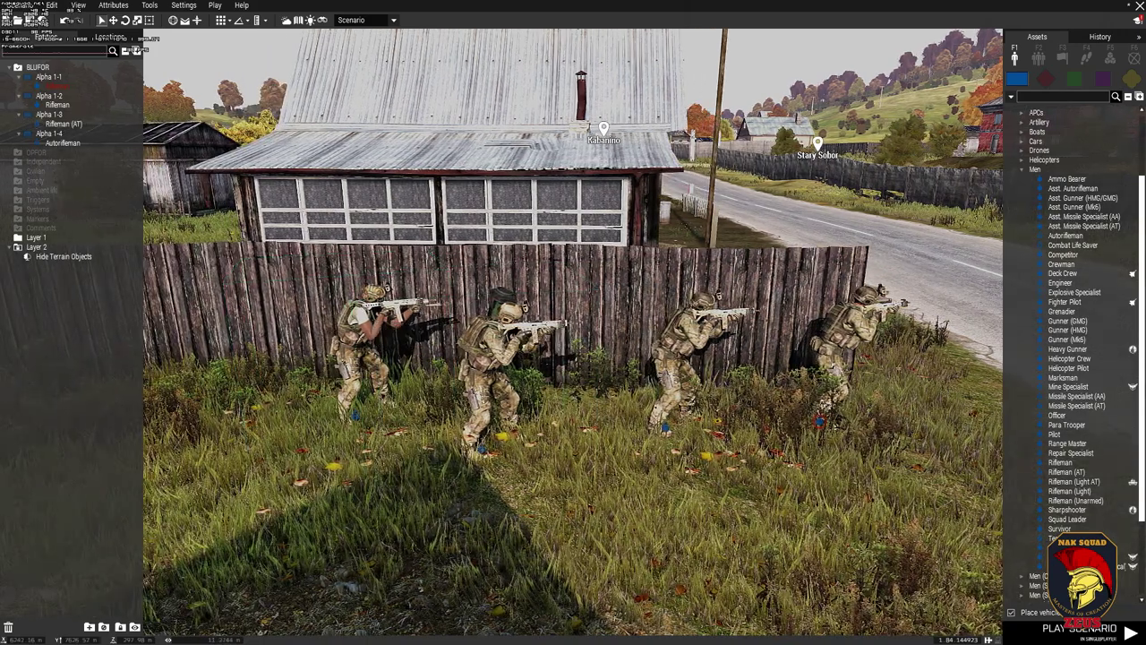
{"action": "key", "text": "d"}
{"action": "key", "text": "a"}
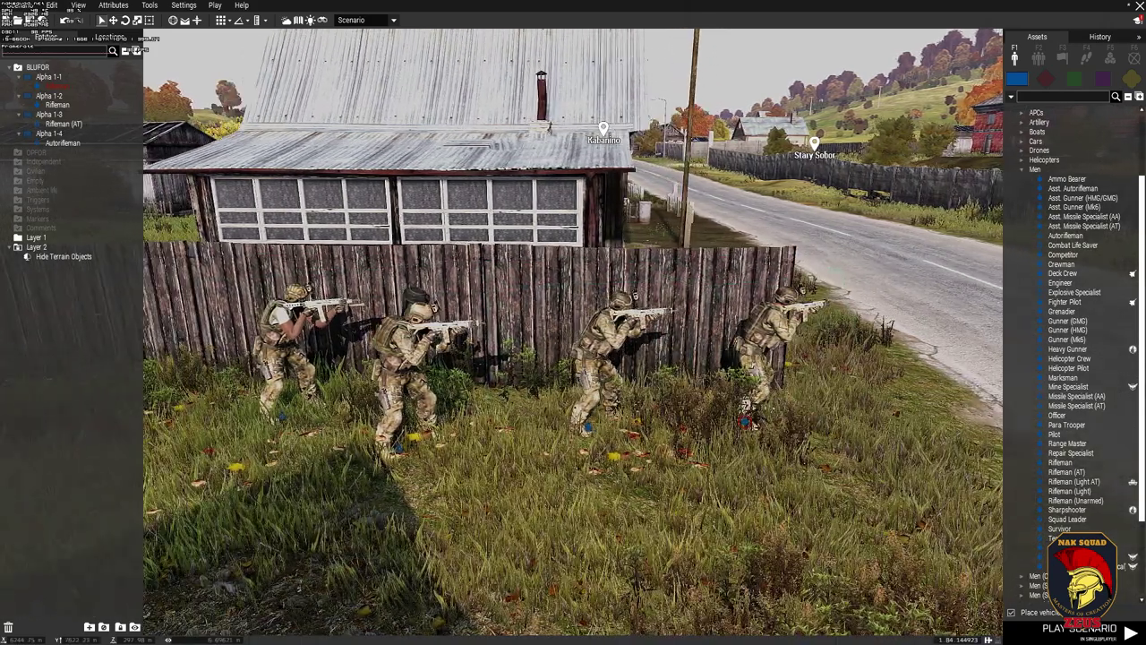
{"action": "key", "text": "d"}
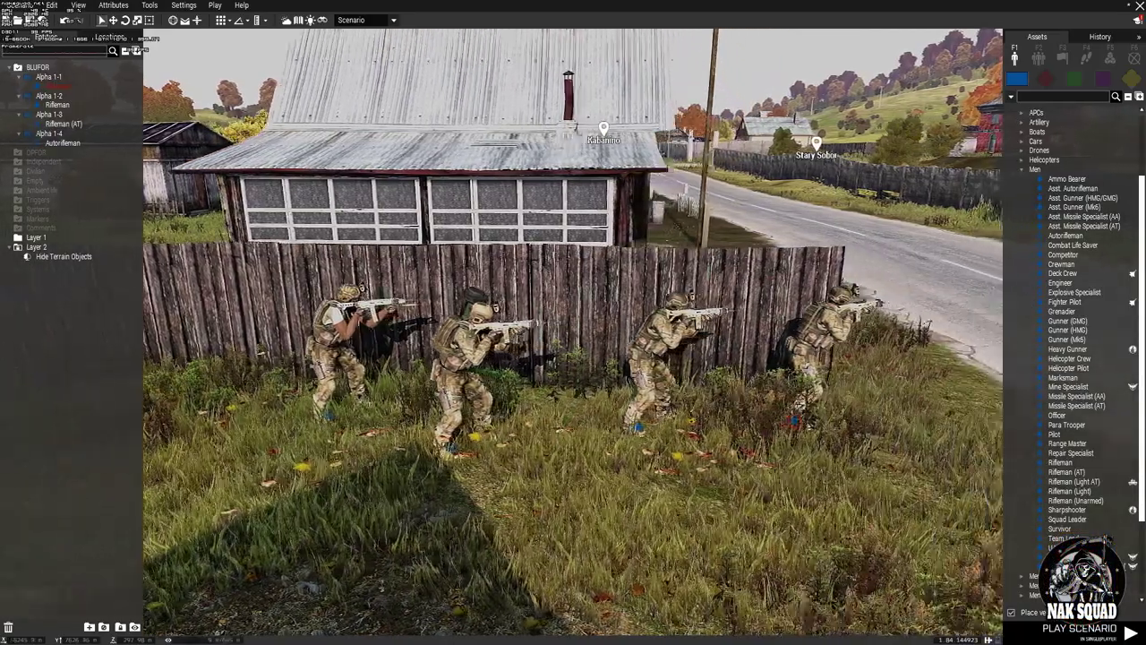
Switch to the browser and read the Eden Editor shortcuts and Animations Viewer search options on the POLPOX's Artwork Supporter forum page
{"action": "key", "text": "d"}
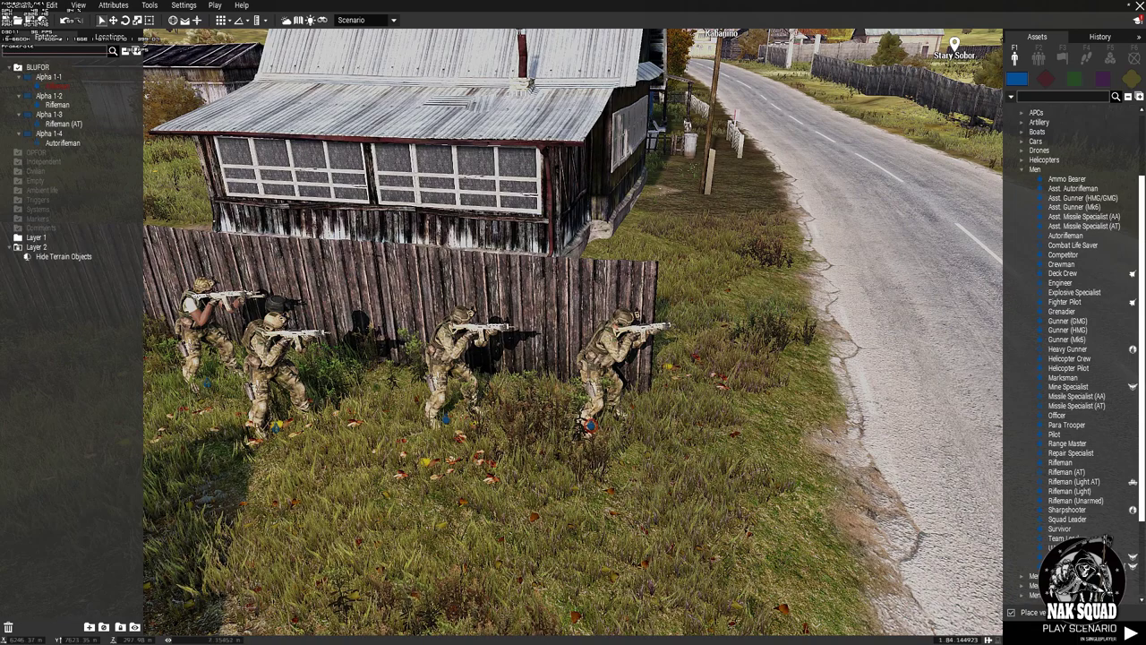
{"action": "key", "text": "alt+Tab"}
{"action": "key", "text": "alt+Tab"}
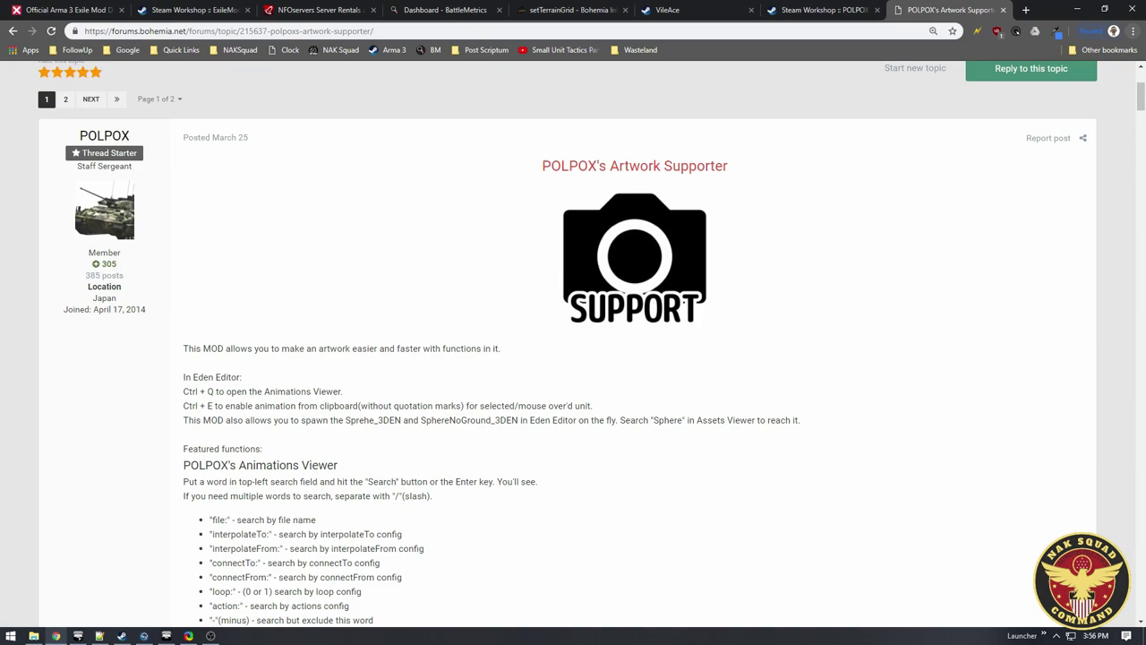
{"action": "scroll", "coordinate": [573, 358], "scroll_direction": "down", "scroll_amount": 4}
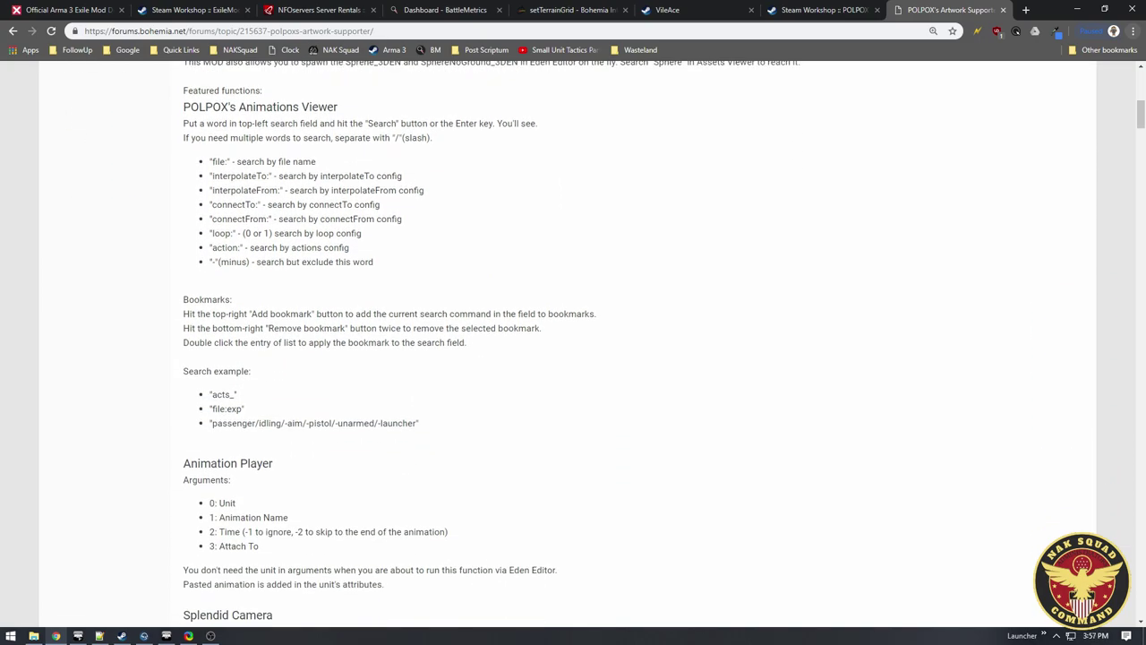
{"action": "scroll", "coordinate": [573, 358], "scroll_direction": "up", "scroll_amount": 3}
{"action": "scroll", "coordinate": [573, 358], "scroll_direction": "down", "scroll_amount": 1}
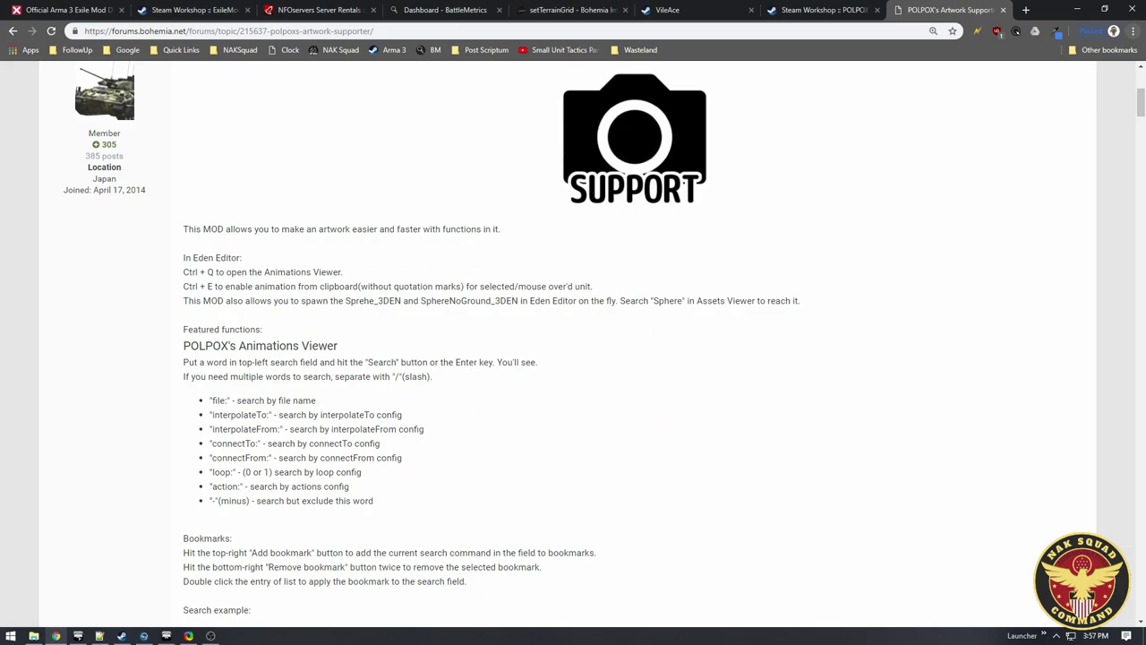
{"action": "scroll", "coordinate": [573, 358], "scroll_direction": "up", "scroll_amount": 1}
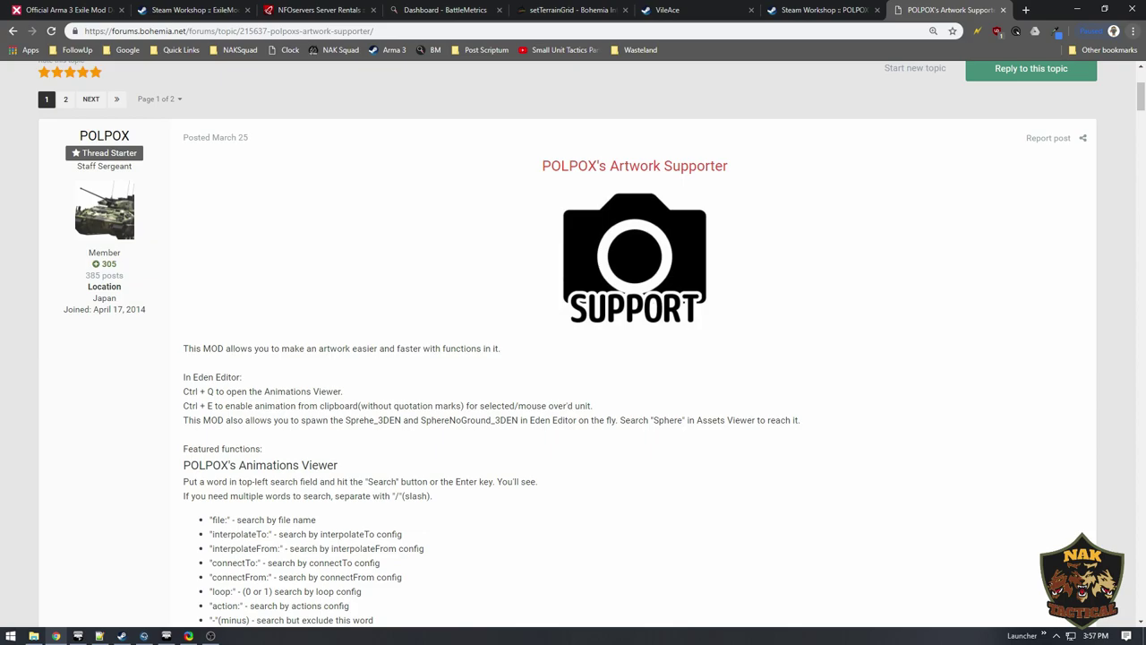
{"action": "scroll", "coordinate": [573, 358], "scroll_direction": "down", "scroll_amount": 1}
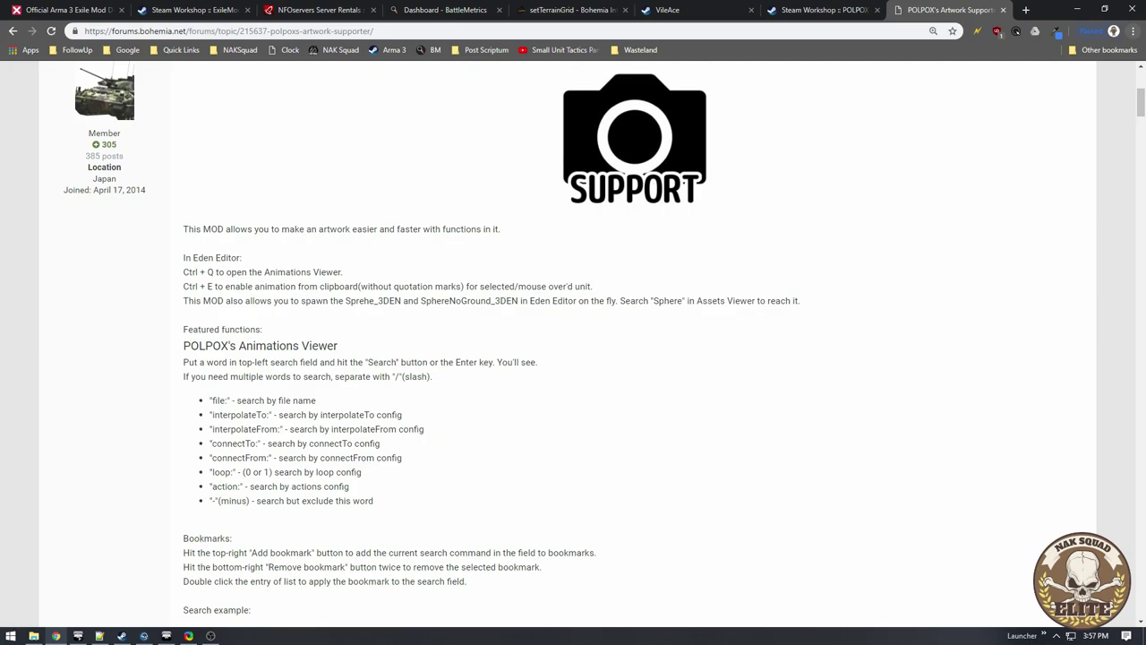
Look through the rest of the mod post, from Animation Player to the featured objects, and return to the Eden Editor shortcuts
{"action": "scroll", "coordinate": [573, 358], "scroll_direction": "down", "scroll_amount": 4}
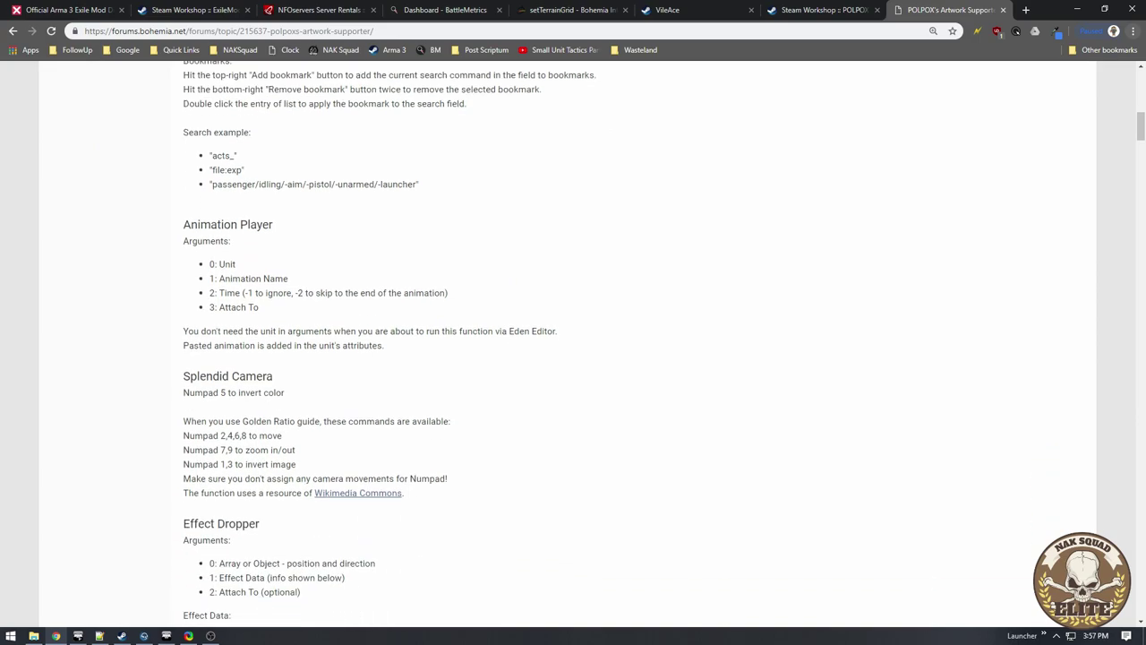
{"action": "scroll", "coordinate": [573, 358], "scroll_direction": "down", "scroll_amount": 2}
{"action": "scroll", "coordinate": [573, 358], "scroll_direction": "down", "scroll_amount": 3}
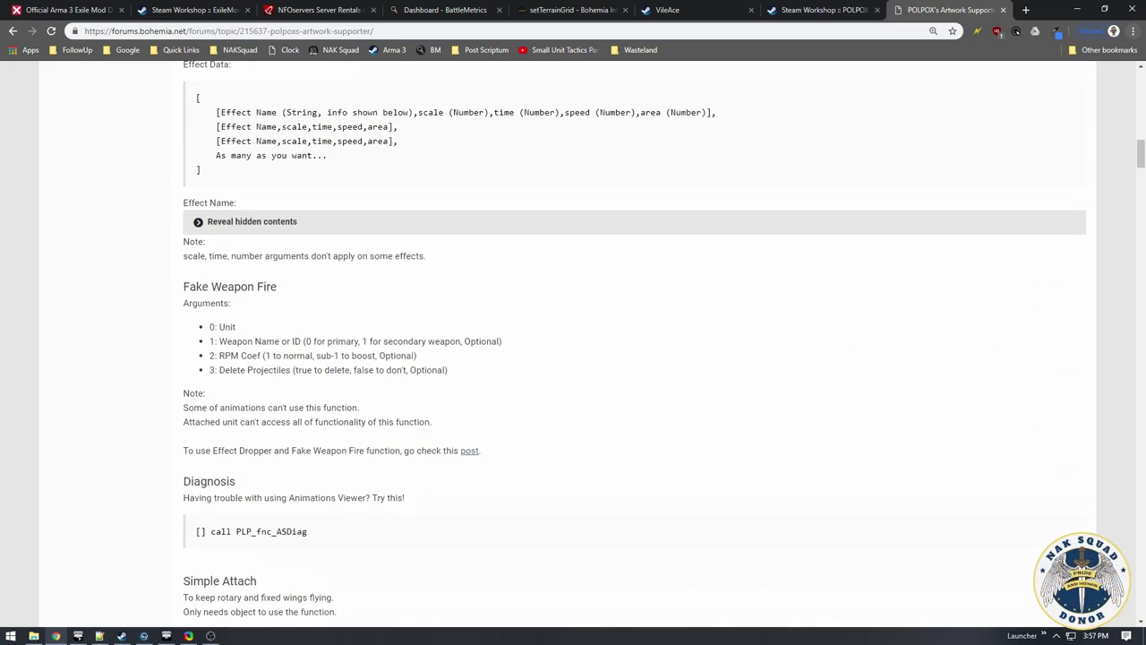
{"action": "scroll", "coordinate": [573, 358], "scroll_direction": "down", "scroll_amount": 2}
{"action": "scroll", "coordinate": [635, 345], "scroll_direction": "up", "scroll_amount": 1}
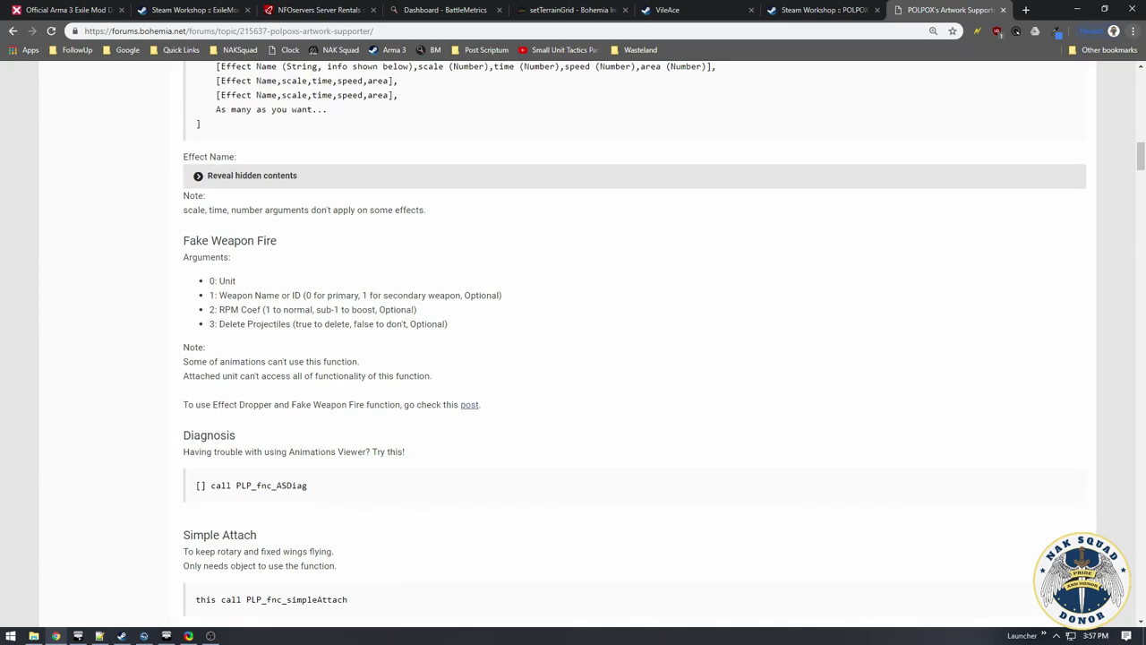
{"action": "scroll", "coordinate": [635, 344], "scroll_direction": "down", "scroll_amount": 1}
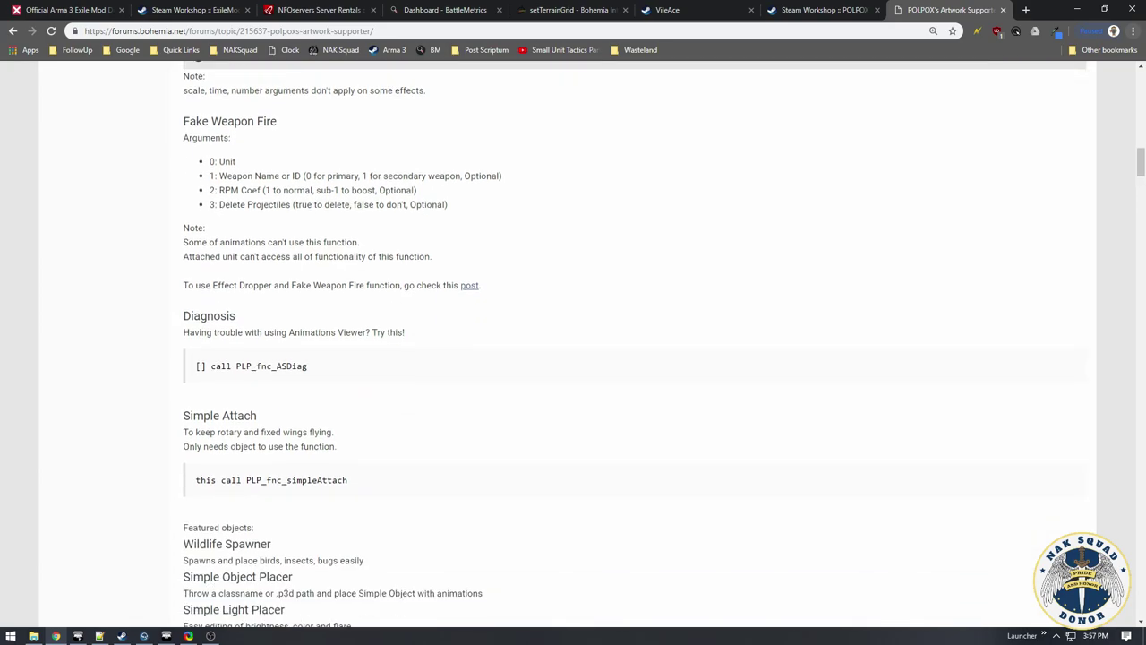
{"action": "scroll", "coordinate": [573, 358], "scroll_direction": "down", "scroll_amount": 3}
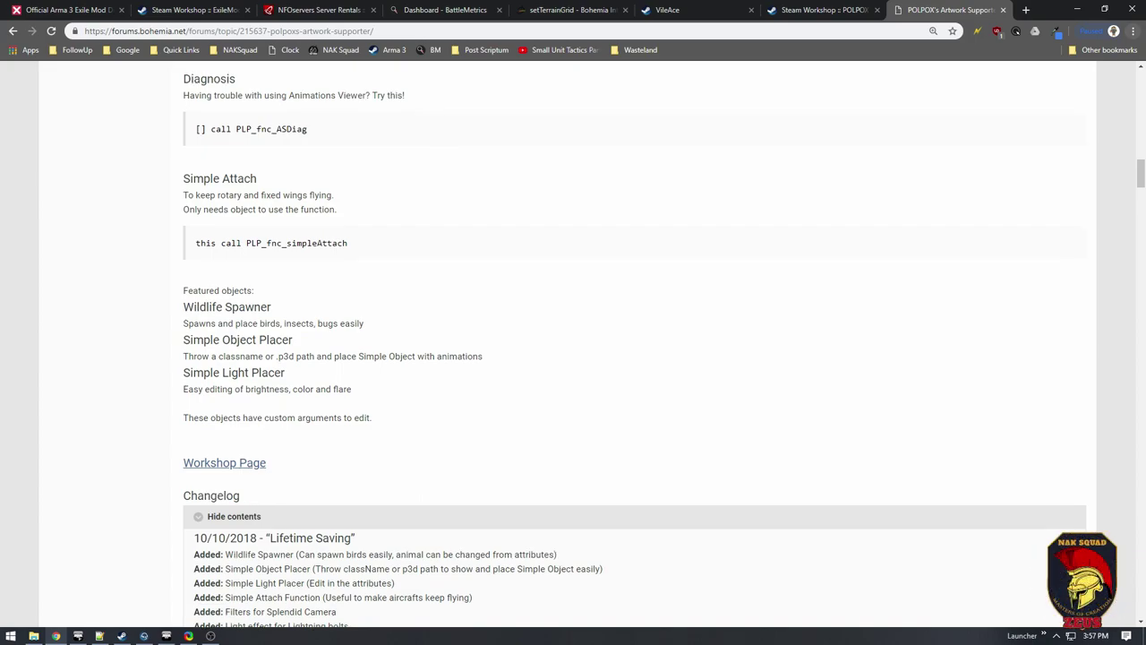
{"action": "scroll", "coordinate": [635, 345], "scroll_direction": "up", "scroll_amount": 20}
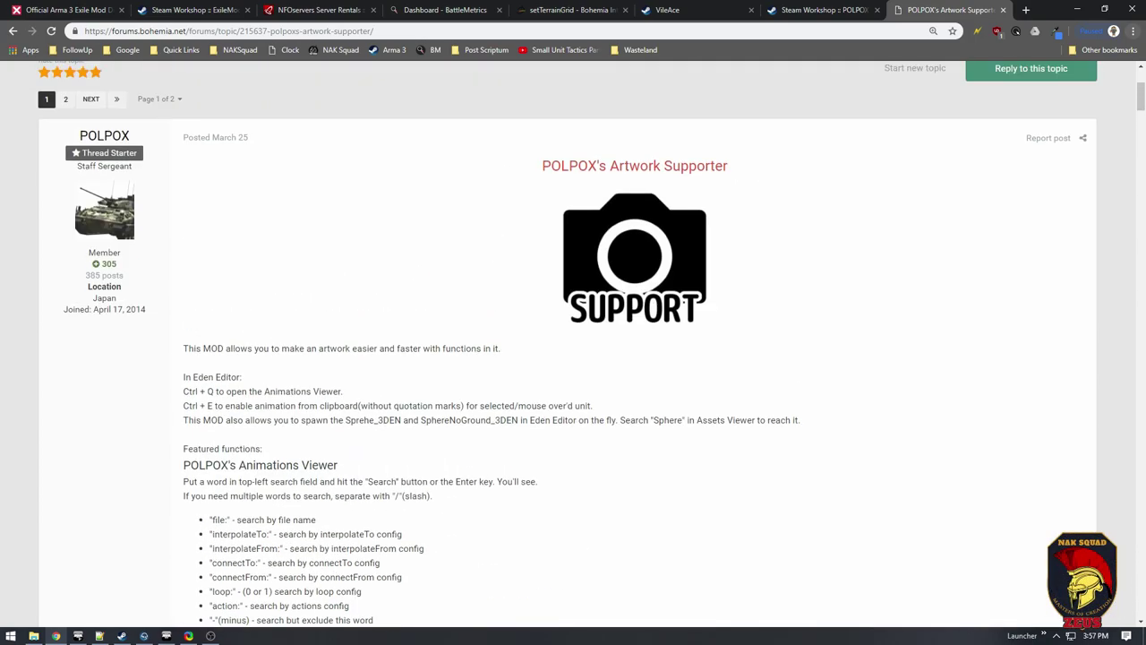
{"action": "scroll", "coordinate": [573, 358], "scroll_direction": "down", "scroll_amount": 2}
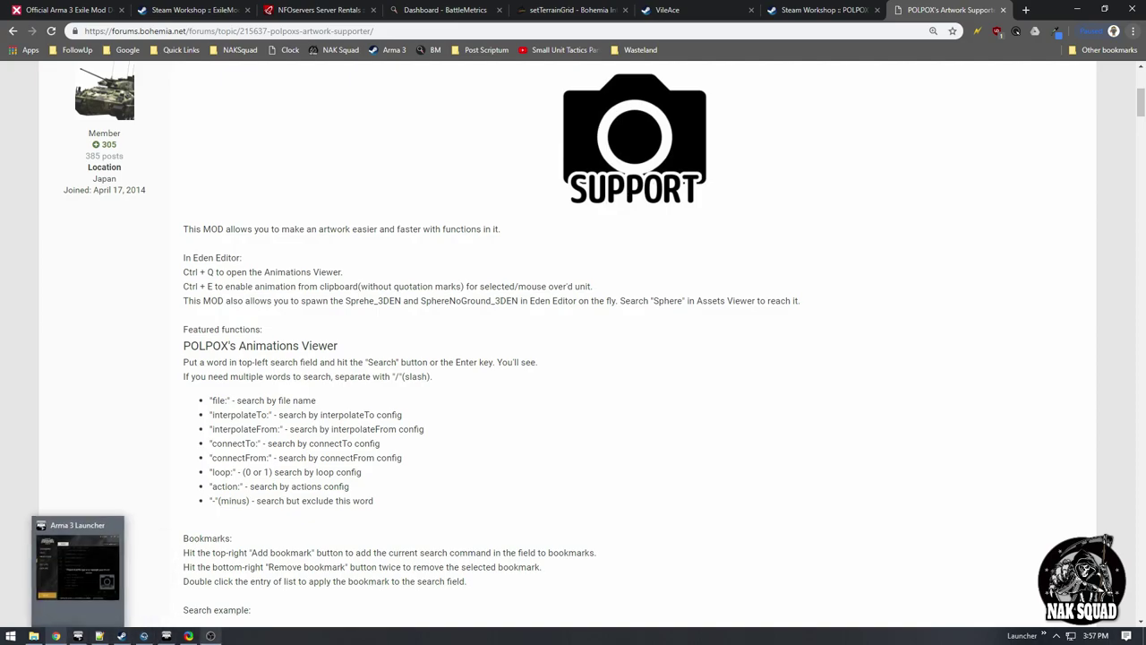
Switch back to Arma 3 and open POLPOX's Animations Viewer from the Eden Editor
{"action": "left_click", "coordinate": [166, 636]}
{"action": "left_click", "coordinate": [154, 582]}
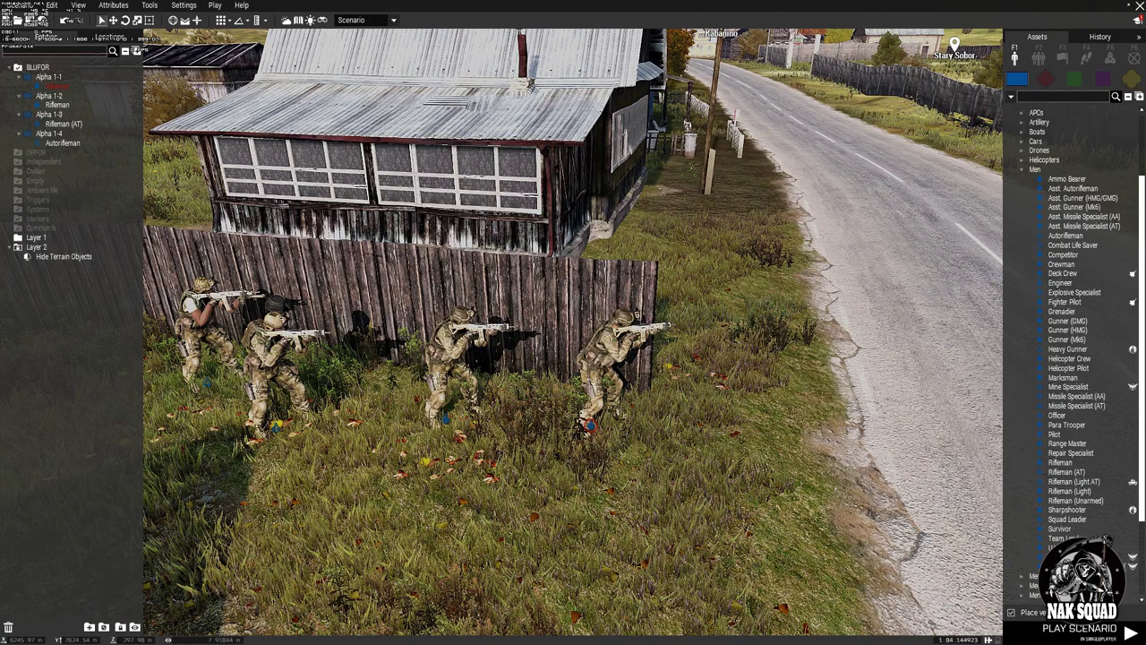
{"action": "right_click_drag", "start_coordinate": [591, 426], "coordinate": [538, 410]}
{"action": "key", "text": "d"}
{"action": "key", "text": "w"}
{"action": "key", "text": "d"}
{"action": "key", "text": "a"}
{"action": "key", "text": "w"}
{"action": "key", "text": "s"}
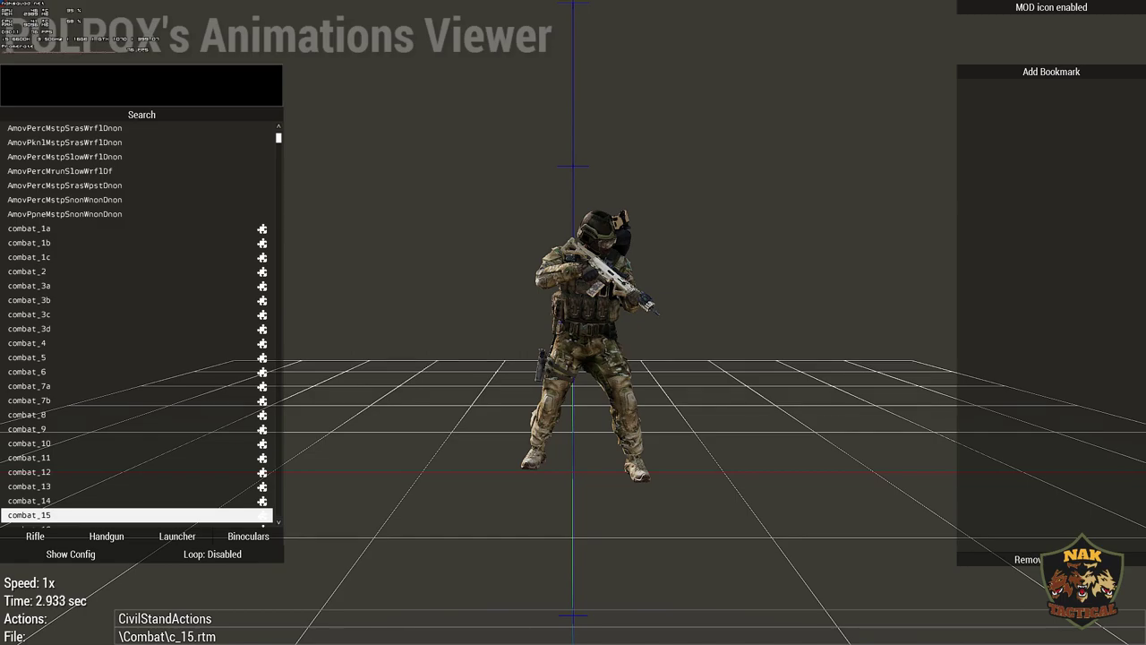
Preview several combat and standing poses in the animation list, including combat_1a, combat_1b and w_stand37
{"action": "left_click", "coordinate": [136, 228]}
{"action": "left_click", "coordinate": [136, 243]}
{"action": "scroll", "coordinate": [136, 243], "scroll_direction": "down", "scroll_amount": 1}
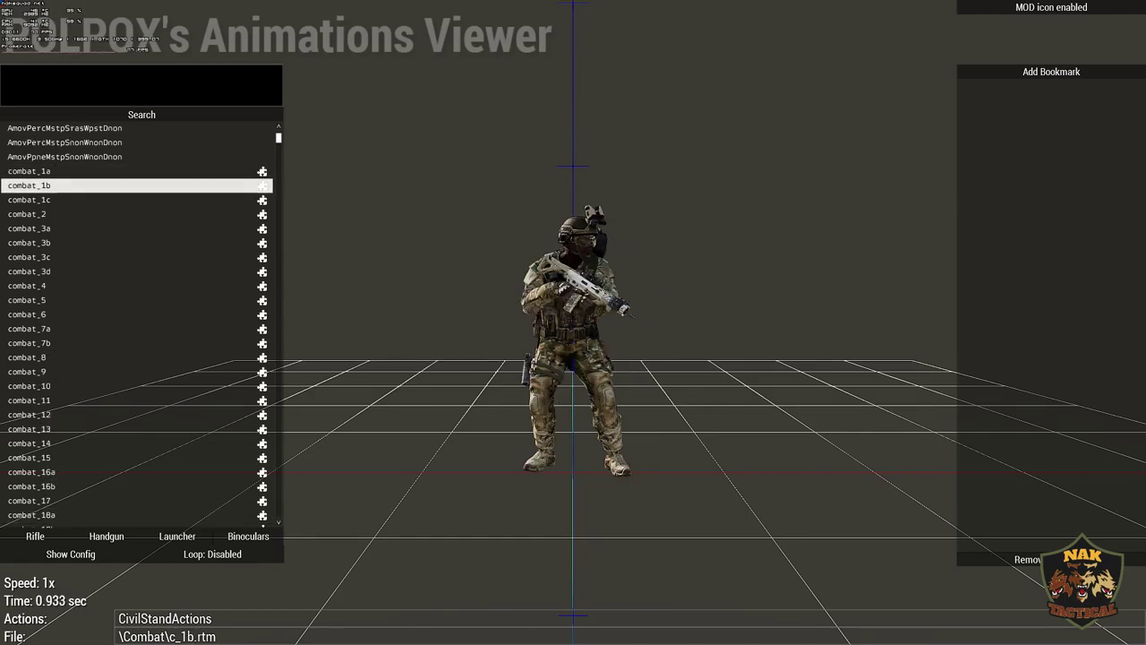
{"action": "left_click", "coordinate": [136, 300]}
{"action": "scroll", "coordinate": [136, 300], "scroll_direction": "down", "scroll_amount": 10}
{"action": "scroll", "coordinate": [134, 371], "scroll_direction": "down", "scroll_amount": 9}
{"action": "left_click", "coordinate": [135, 371]}
{"action": "left_click", "coordinate": [135, 443]}
{"action": "scroll", "coordinate": [134, 443], "scroll_direction": "down", "scroll_amount": 2}
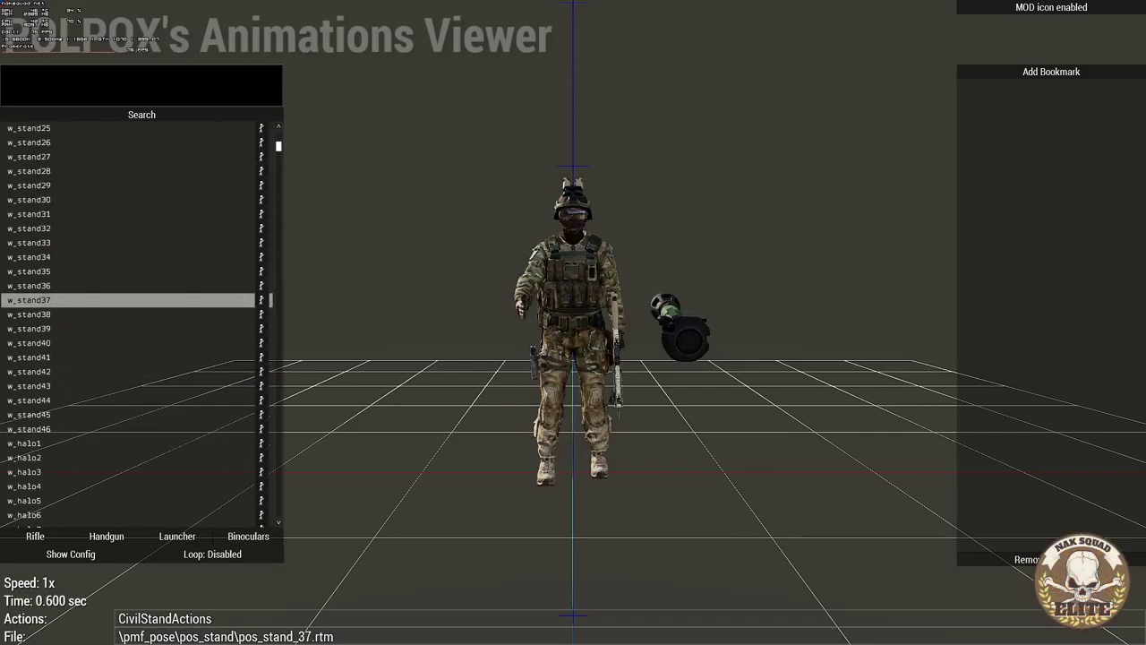
Preview further w_ poses, including those using pos_italian_1.rtm and pos_horse_1.rtm, and view the soldier model from the side
{"action": "scroll", "coordinate": [135, 429], "scroll_direction": "down", "scroll_amount": 1}
{"action": "left_click", "coordinate": [135, 429]}
{"action": "scroll", "coordinate": [134, 421], "scroll_direction": "down", "scroll_amount": 15}
{"action": "left_click", "coordinate": [134, 400]}
{"action": "scroll", "coordinate": [134, 400], "scroll_direction": "down", "scroll_amount": 14}
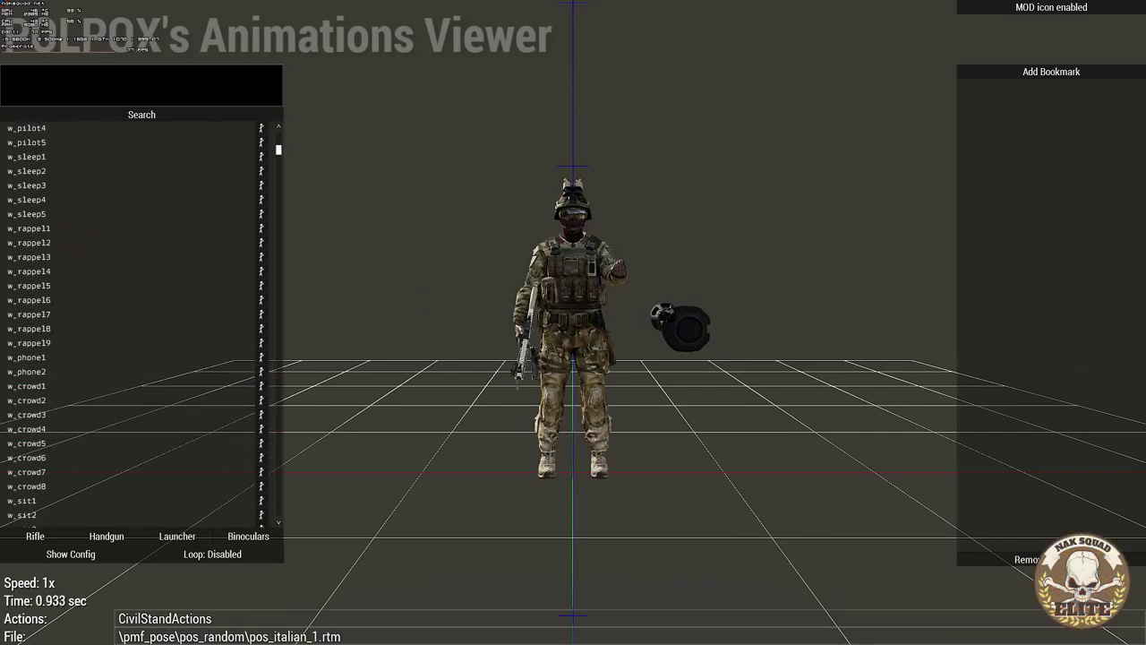
{"action": "left_click", "coordinate": [26, 515]}
{"action": "scroll", "coordinate": [134, 322], "scroll_direction": "down", "scroll_amount": 5}
{"action": "left_click", "coordinate": [27, 429]}
{"action": "right_click_drag", "start_coordinate": [501, 340], "coordinate": [707, 340]}
{"action": "scroll", "coordinate": [134, 323], "scroll_direction": "down", "scroll_amount": 15}
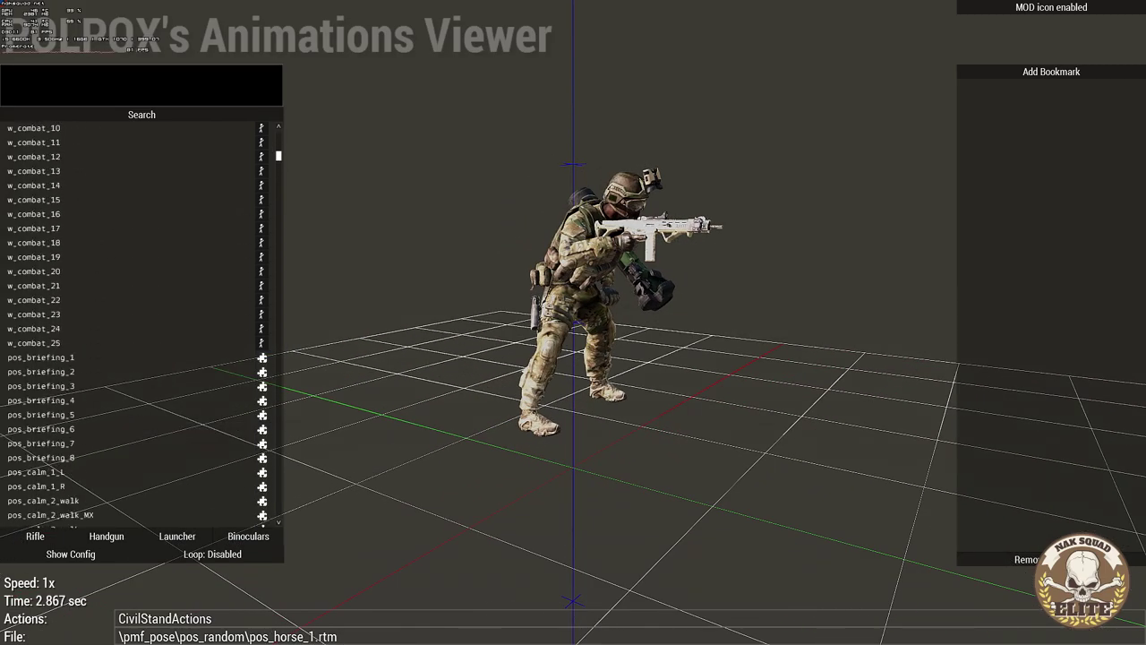
Preview the calm poses pos_calm_25_V_R and pos_calm_29_cap on the soldier
{"action": "left_click", "coordinate": [54, 372]}
{"action": "left_click", "coordinate": [54, 429]}
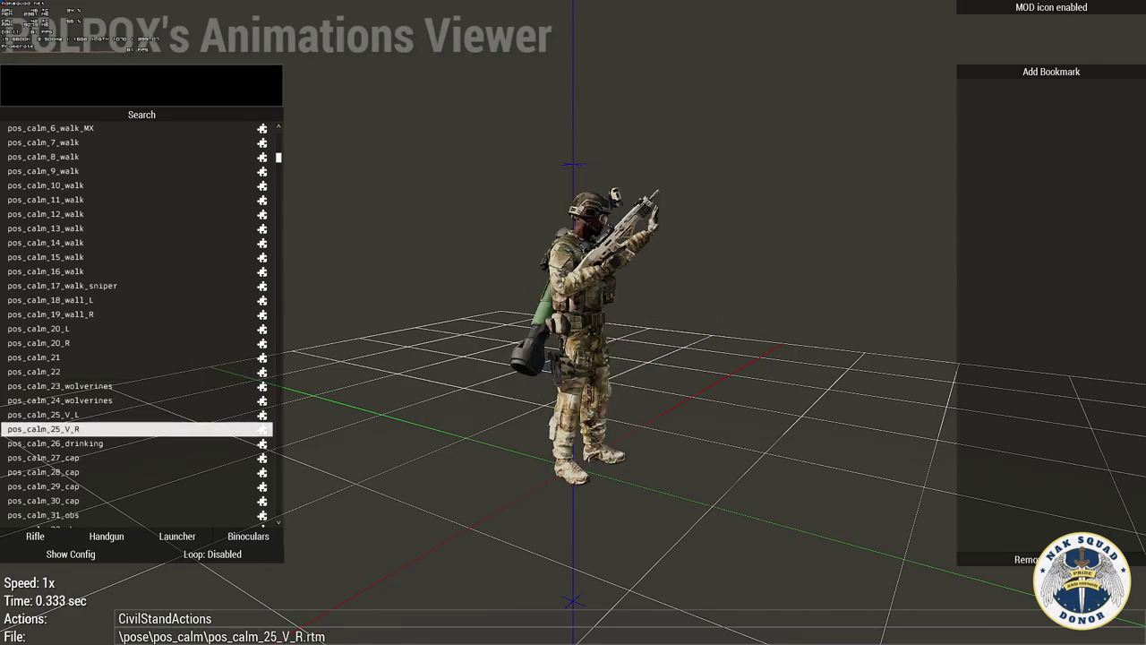
{"action": "left_click", "coordinate": [98, 486]}
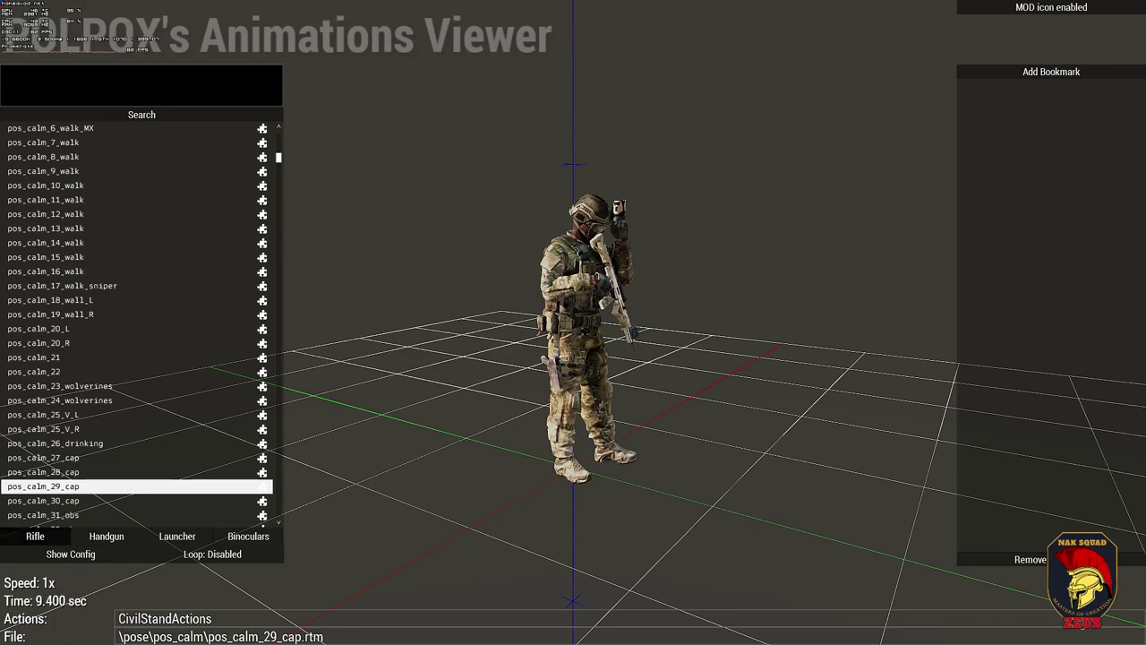
Browse the animation list to the Afds firing-drill turn animations and preview AfdsPpneMstpSrasWrflDnon_turnL and AfdsPercMstpSrasWpstDnon_turnL
{"action": "scroll", "coordinate": [141, 323], "scroll_direction": "up", "scroll_amount": 20}
{"action": "scroll", "coordinate": [142, 322], "scroll_direction": "up", "scroll_amount": 20}
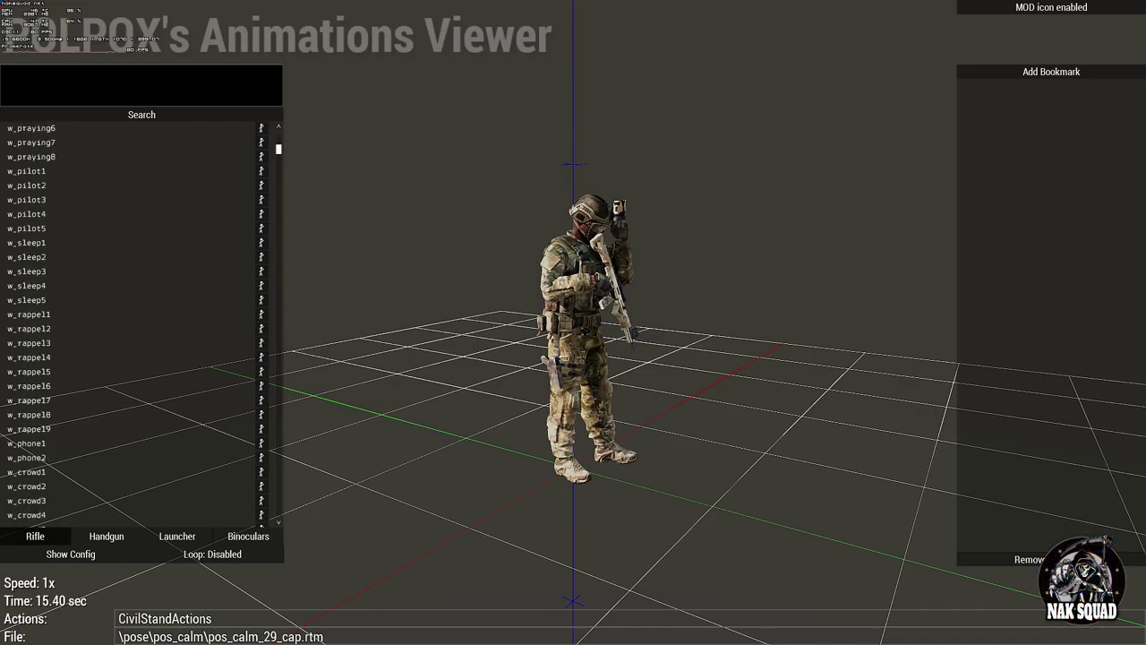
{"action": "left_click_drag", "start_coordinate": [279, 150], "coordinate": [279, 303]}
{"action": "scroll", "coordinate": [141, 322], "scroll_direction": "down", "scroll_amount": 20}
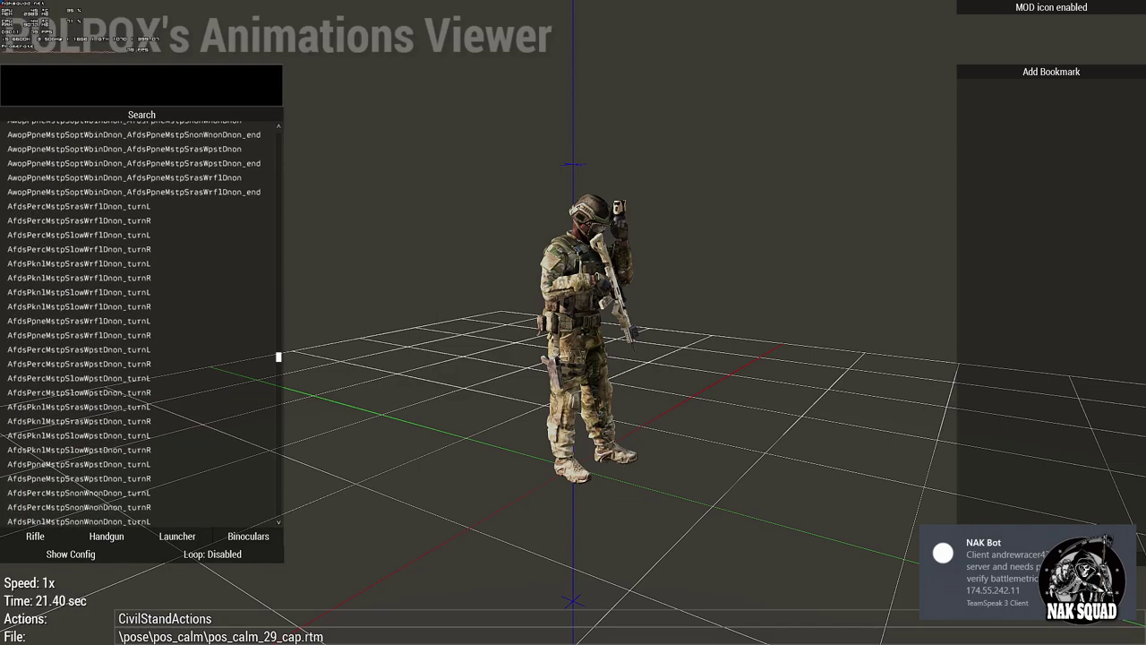
{"action": "left_click", "coordinate": [134, 320]}
{"action": "left_click", "coordinate": [134, 349]}
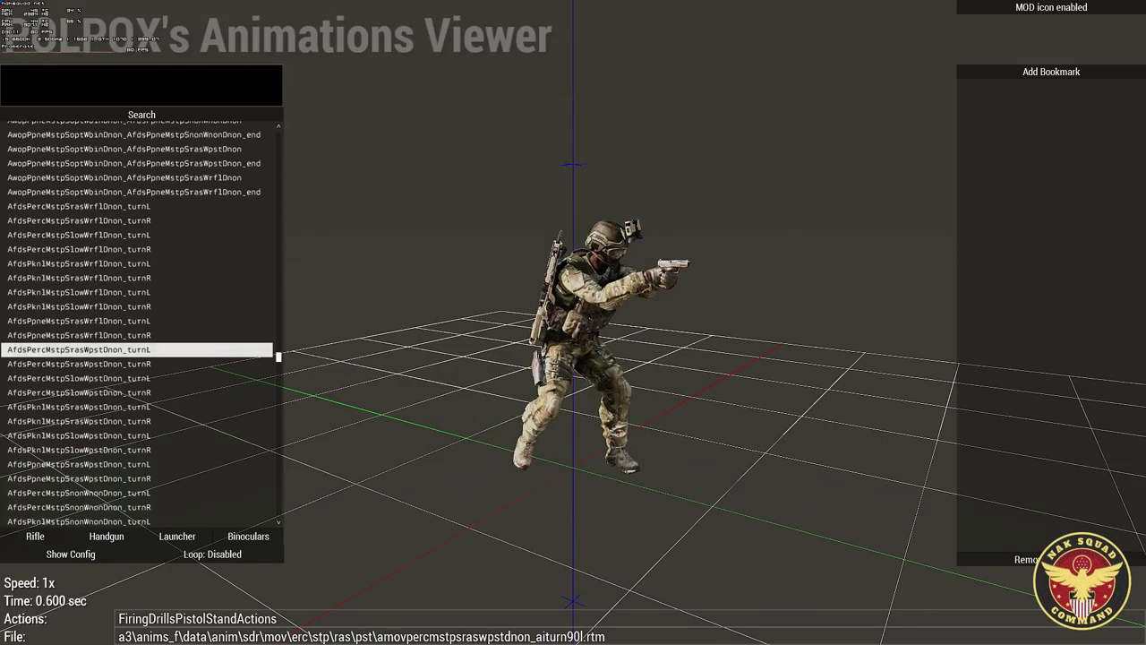